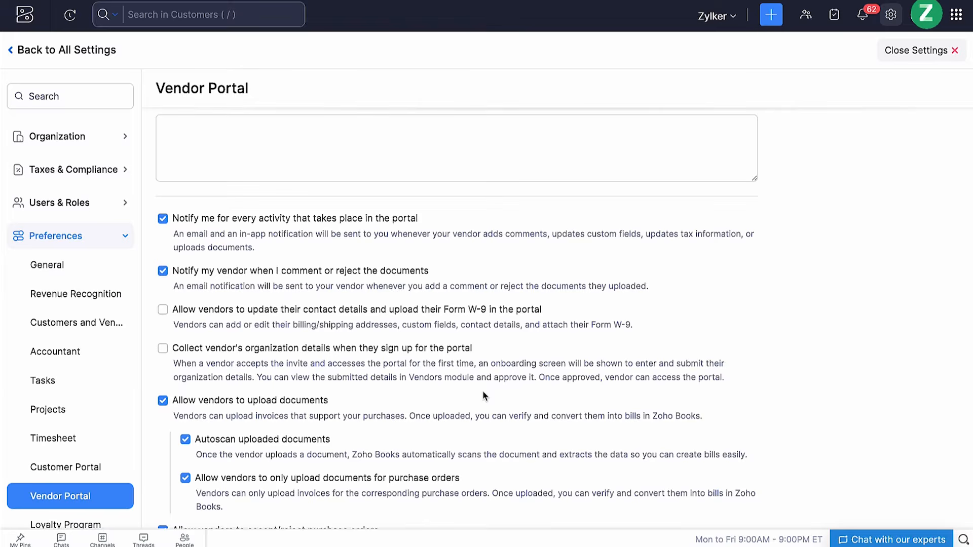
- Enable collecting the vendor's organization details when they sign up for the portal, and save the Vendor Portal preferences
{"action": "left_click", "coordinate": [430, 361]}
{"action": "scroll", "coordinate": [431, 360], "scroll_direction": "down", "scroll_amount": 1}
{"action": "scroll", "coordinate": [432, 360], "scroll_direction": "down", "scroll_amount": 4}
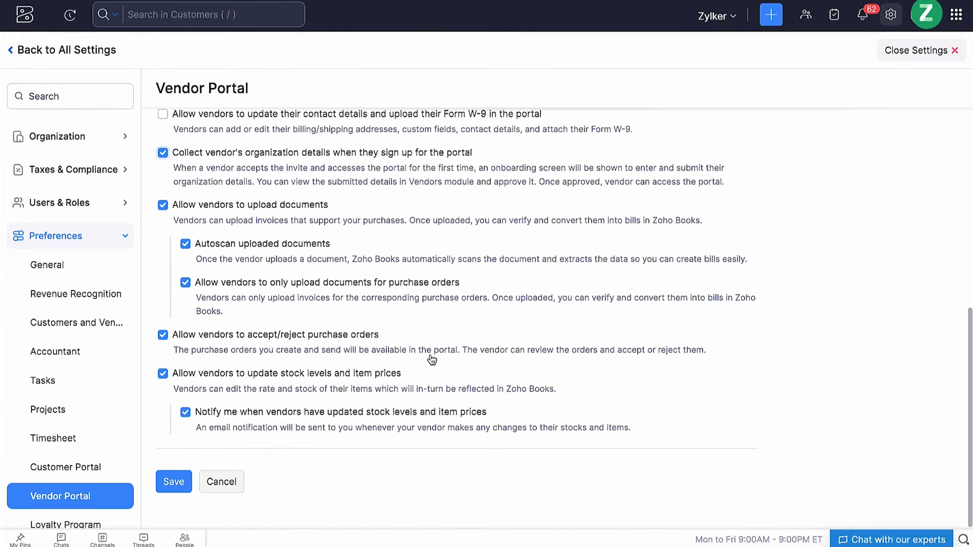
{"action": "left_click", "coordinate": [181, 484]}
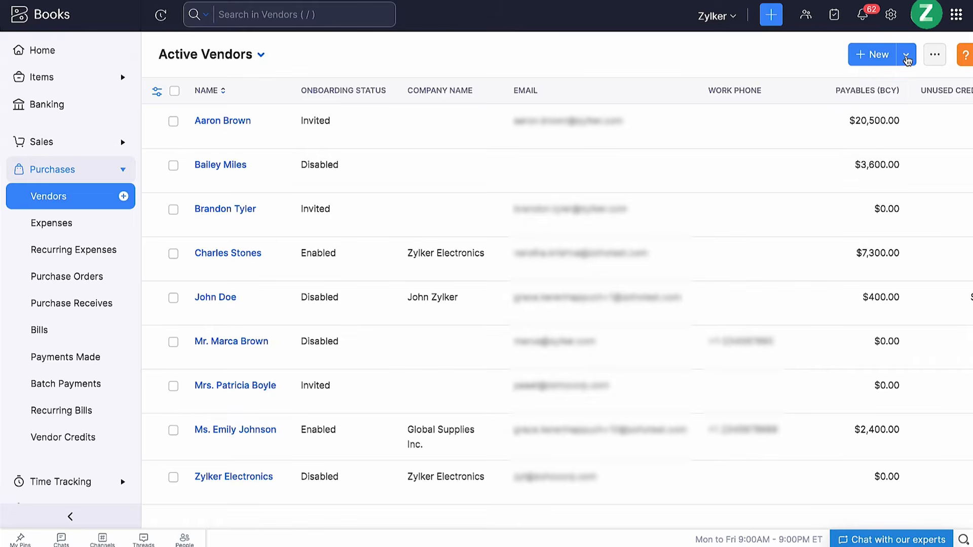
- Invite a new vendor with title Mr., the contact's name, the display name including the title, and the contact's e-mail
{"action": "left_click", "coordinate": [906, 56]}
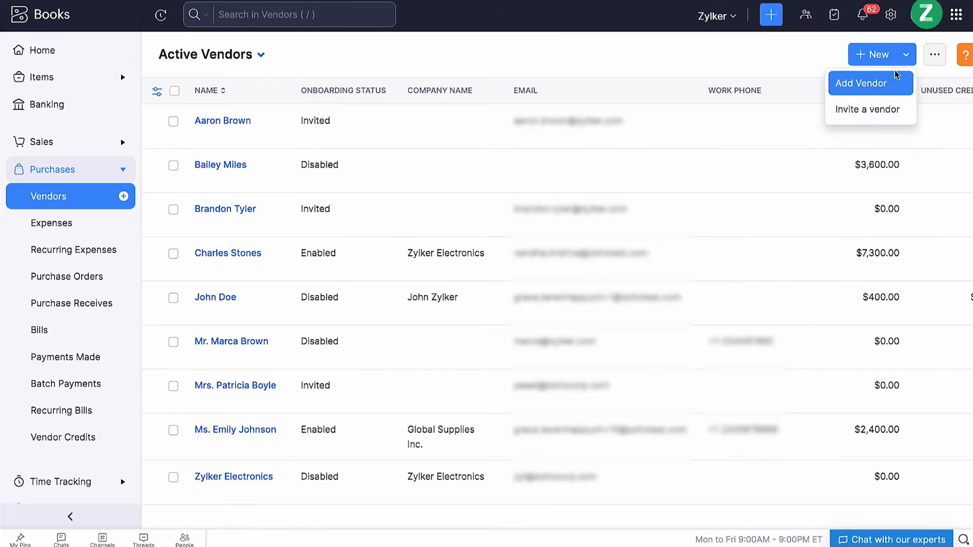
{"action": "left_click", "coordinate": [862, 111]}
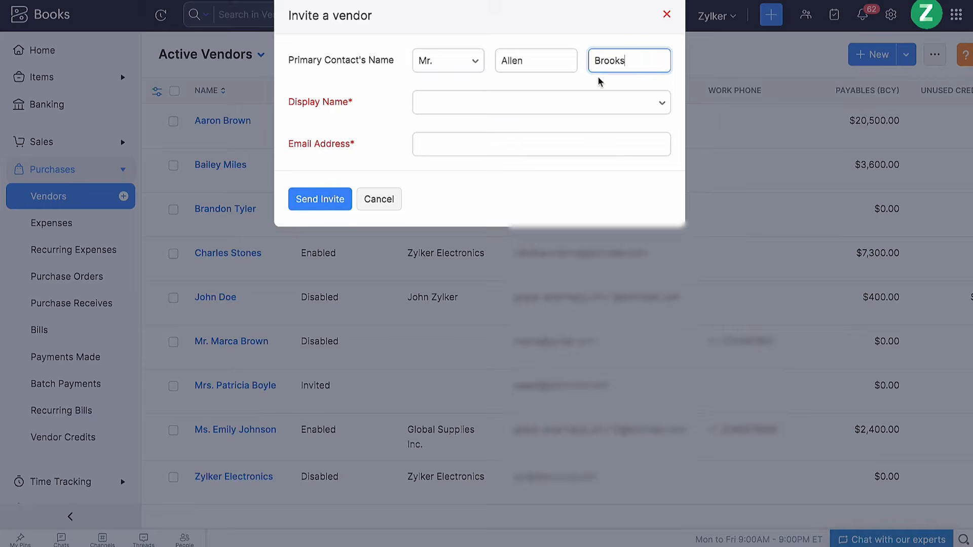
{"action": "left_click", "coordinate": [564, 101]}
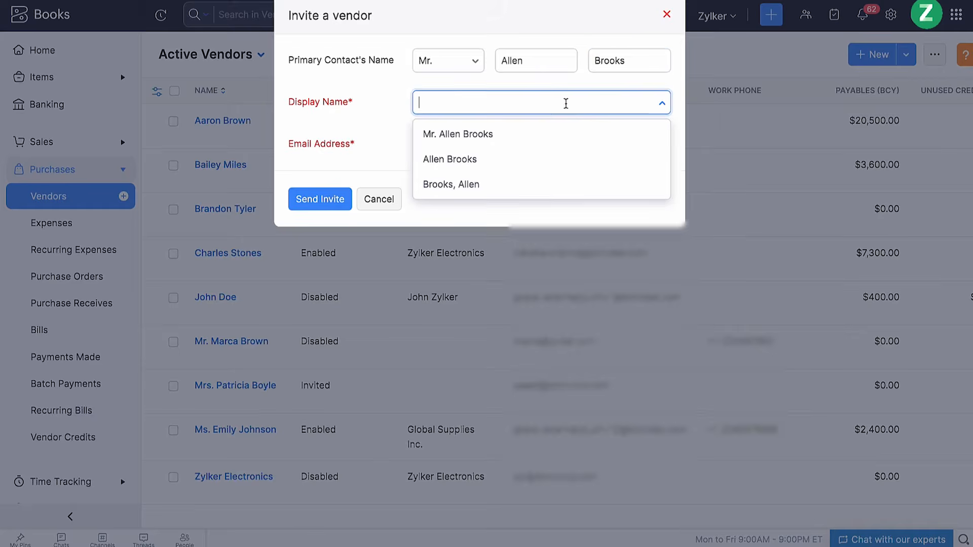
{"action": "left_click", "coordinate": [524, 131]}
{"action": "left_click", "coordinate": [501, 145]}
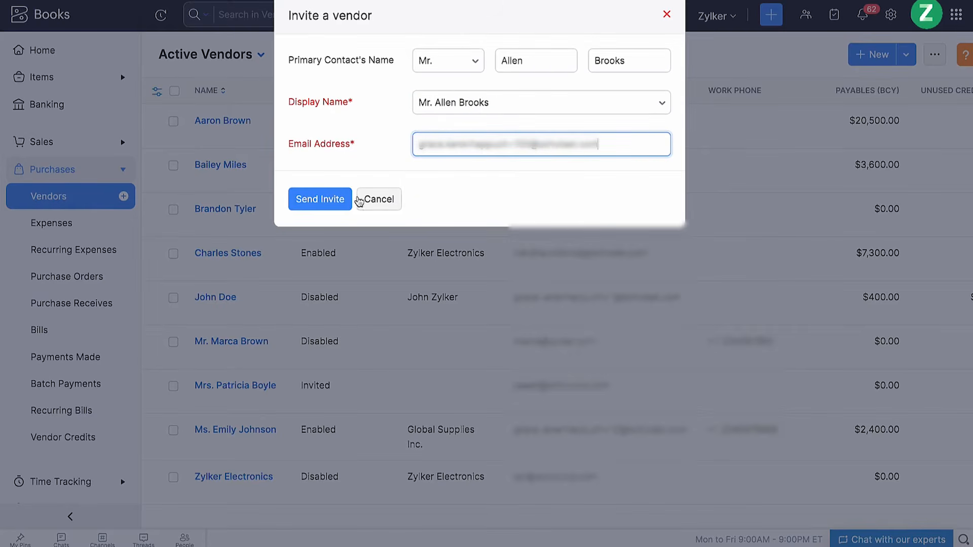
{"action": "left_click", "coordinate": [335, 202]}
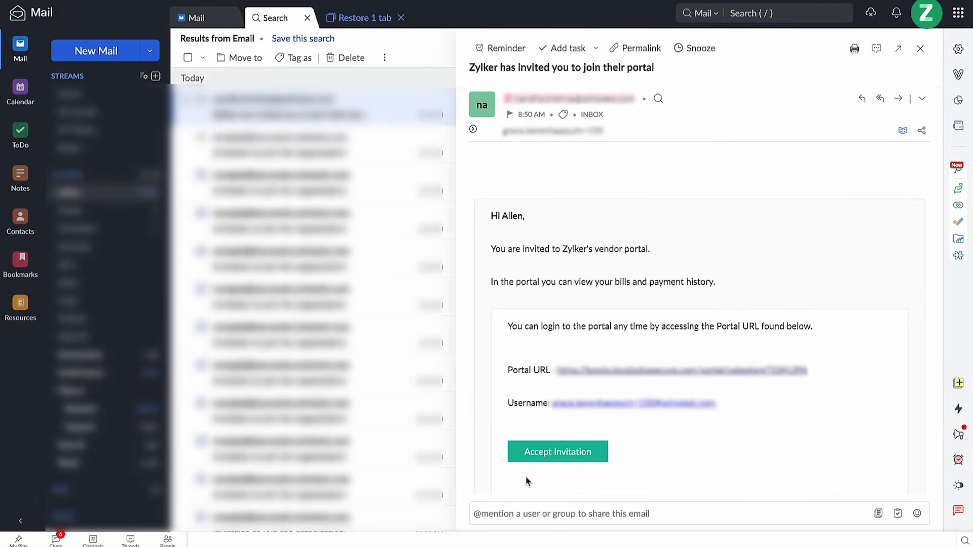
- Accept Zylker's vendor portal invitation from the e-mail in Zoho Mail and create the portal account password
{"action": "left_click", "coordinate": [548, 456]}
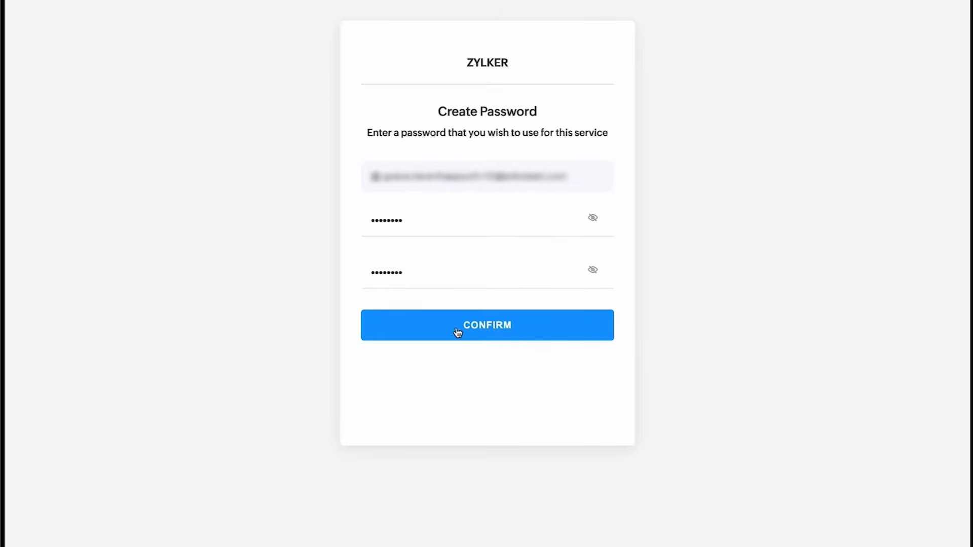
{"action": "left_click", "coordinate": [458, 330]}
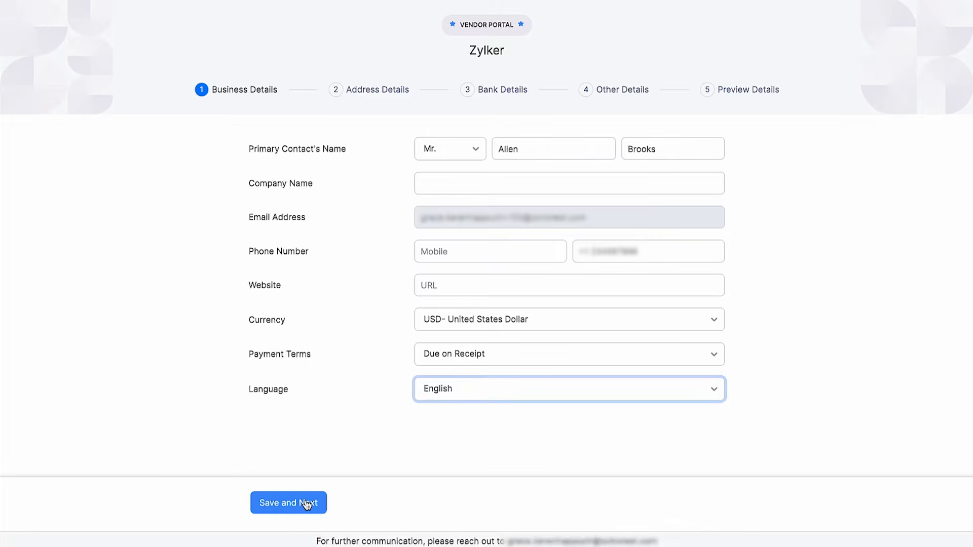
- Save the business details with USD, Due on Receipt and English, and save the billing address with a copy as shipping address
{"action": "left_click", "coordinate": [306, 503]}
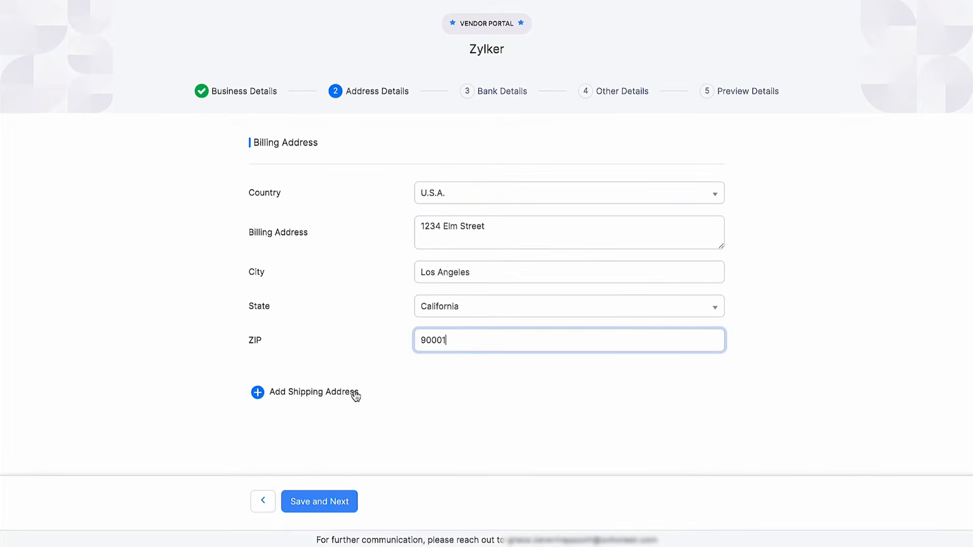
{"action": "left_click", "coordinate": [355, 393]}
{"action": "left_click", "coordinate": [659, 393]}
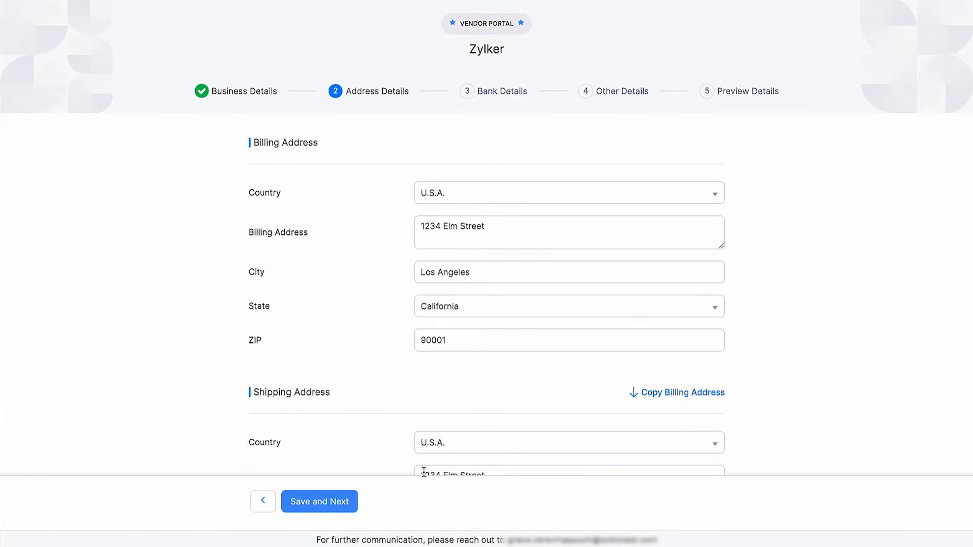
{"action": "left_click", "coordinate": [350, 500]}
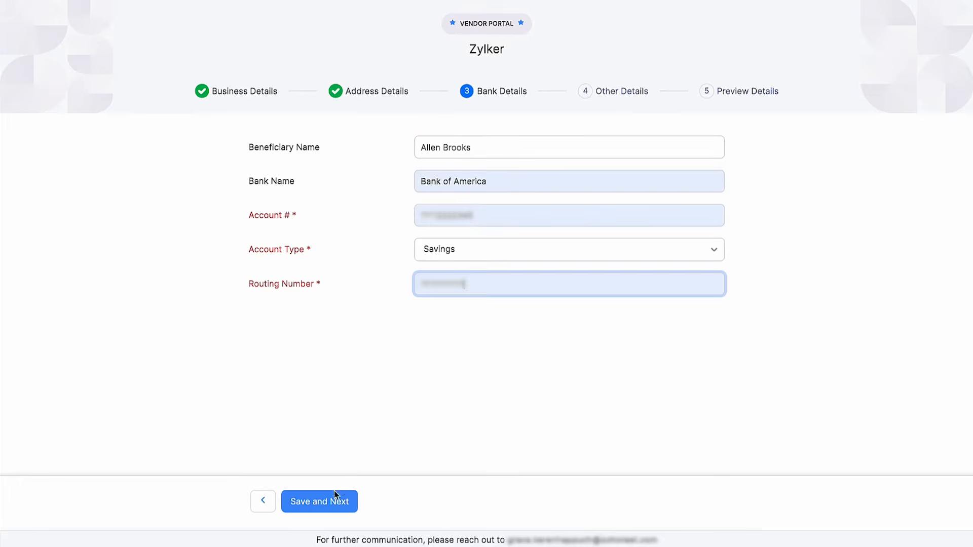
- Save the Bank of America savings account details with account and routing numbers, and save the attached business license
{"action": "left_click", "coordinate": [334, 499]}
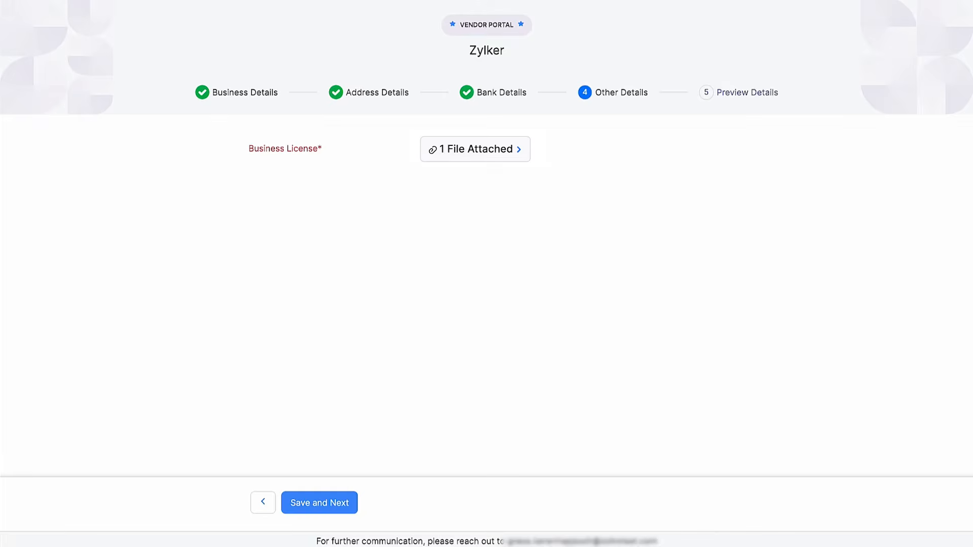
{"action": "left_click", "coordinate": [324, 494]}
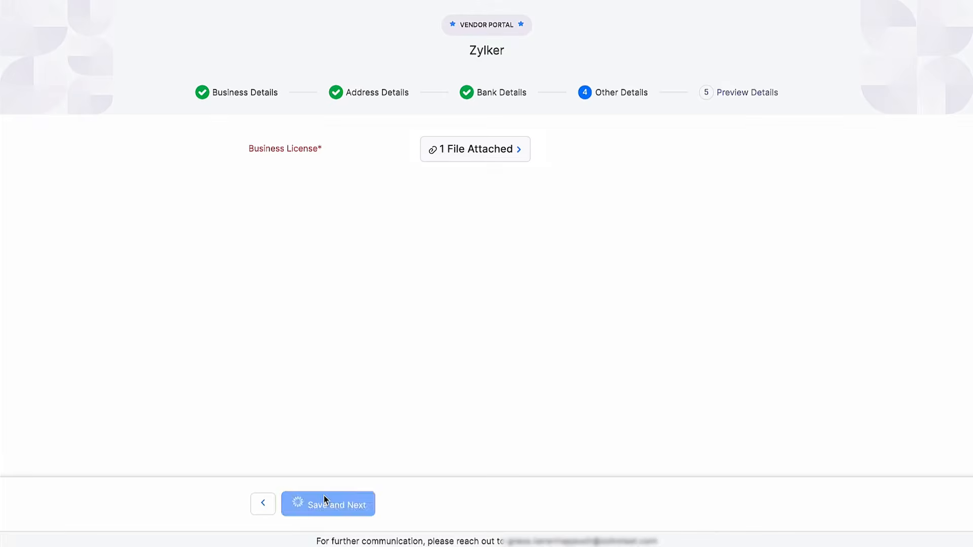
- Review the previewed onboarding details and submit them for approval
{"action": "scroll", "coordinate": [328, 464], "scroll_direction": "down", "scroll_amount": 6}
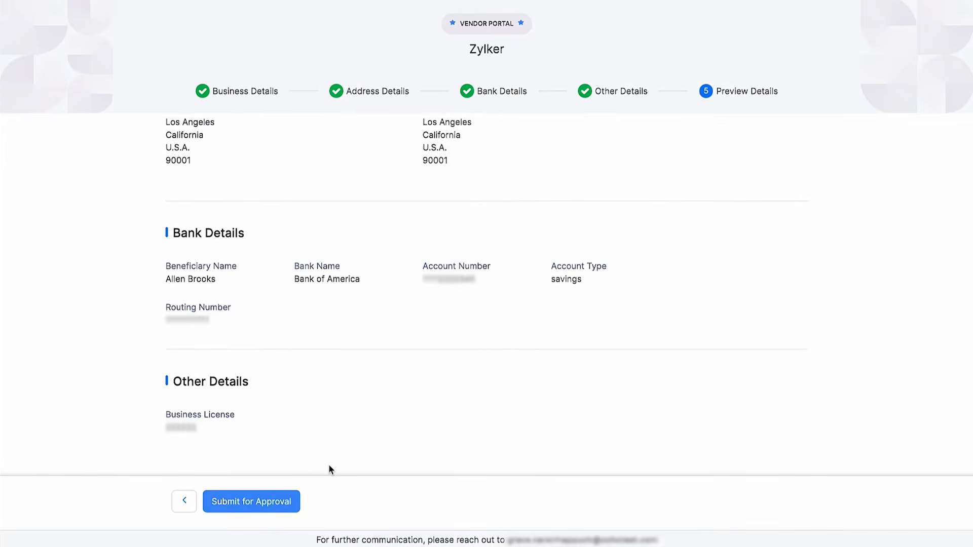
{"action": "left_click", "coordinate": [273, 502]}
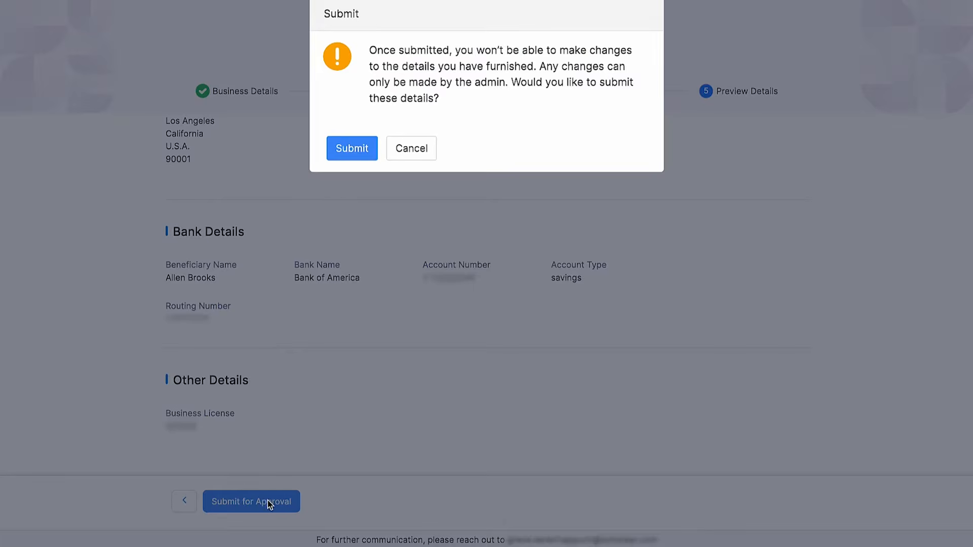
{"action": "left_click", "coordinate": [352, 148]}
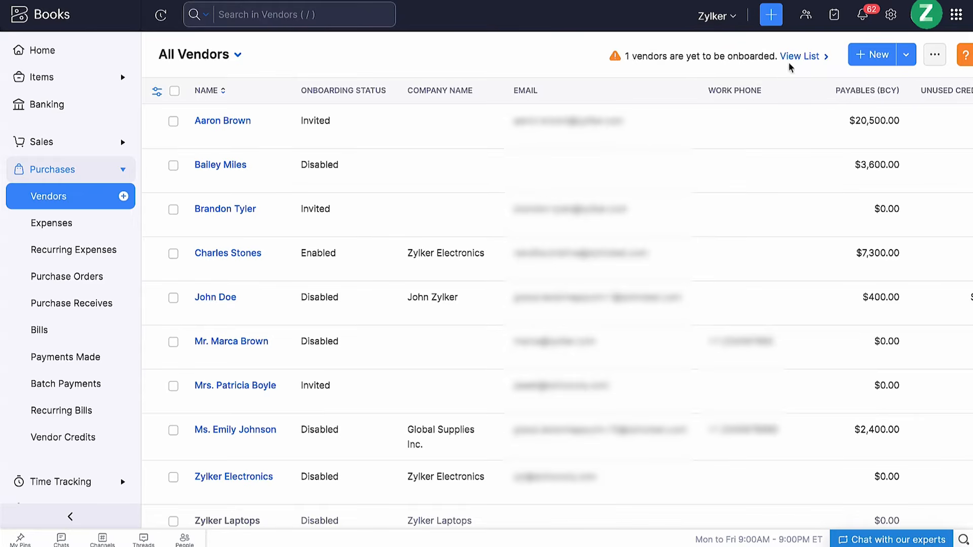
- Open the vendor with pending approval from the list of vendors yet to be onboarded and approve the submitted details
{"action": "left_click", "coordinate": [805, 57]}
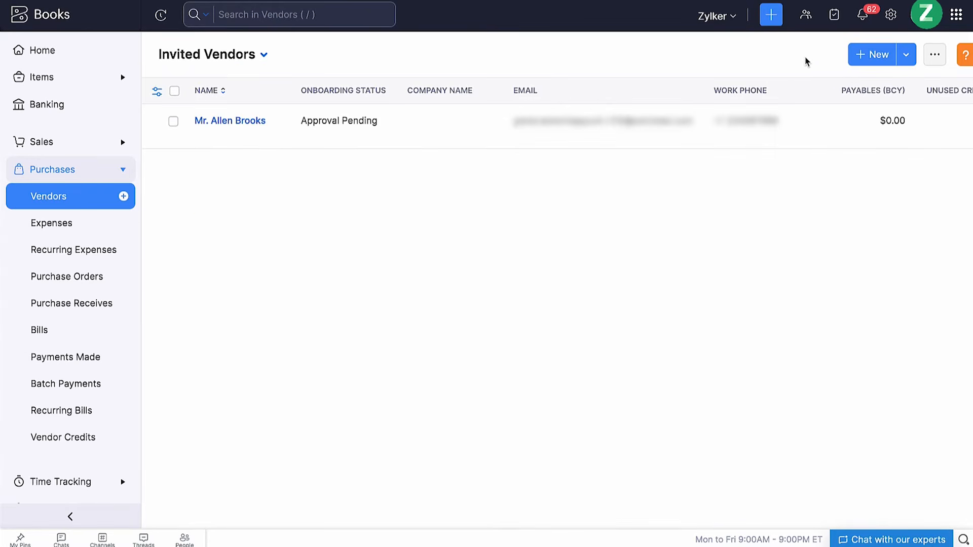
{"action": "left_click", "coordinate": [660, 143]}
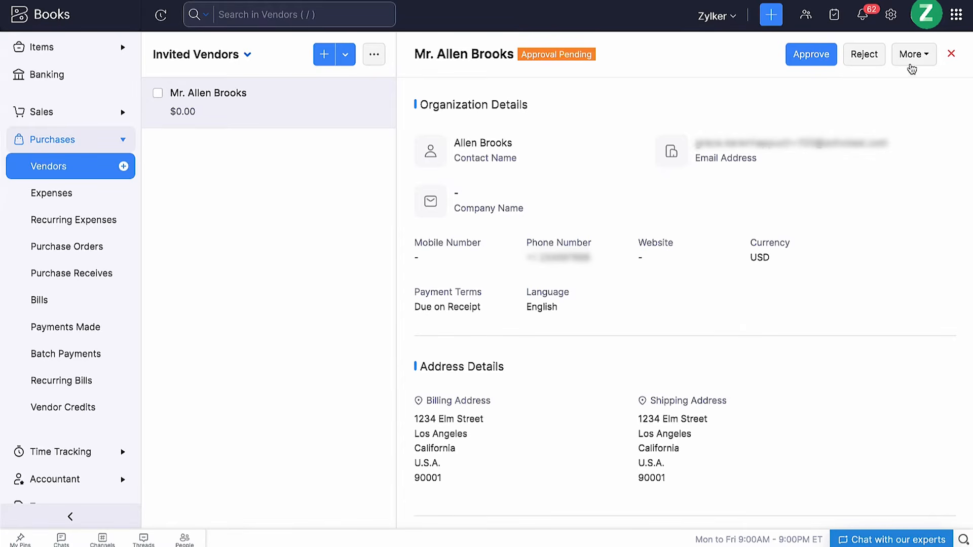
{"action": "left_click", "coordinate": [918, 65]}
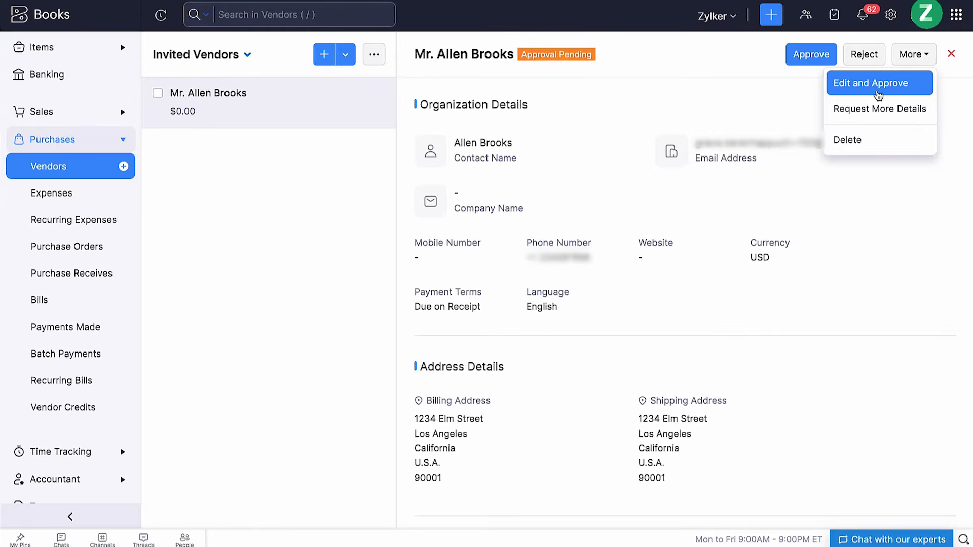
{"action": "left_click", "coordinate": [815, 125]}
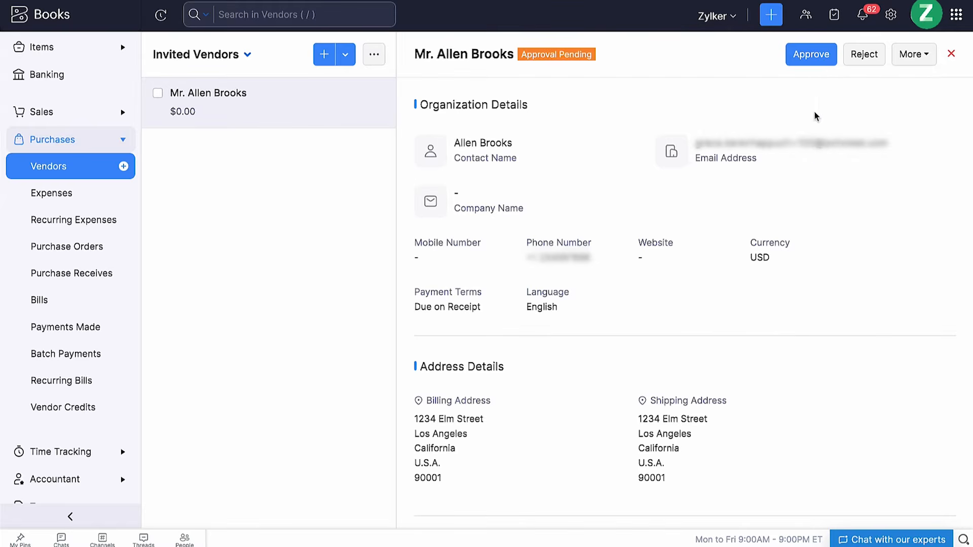
{"action": "left_click", "coordinate": [813, 55]}
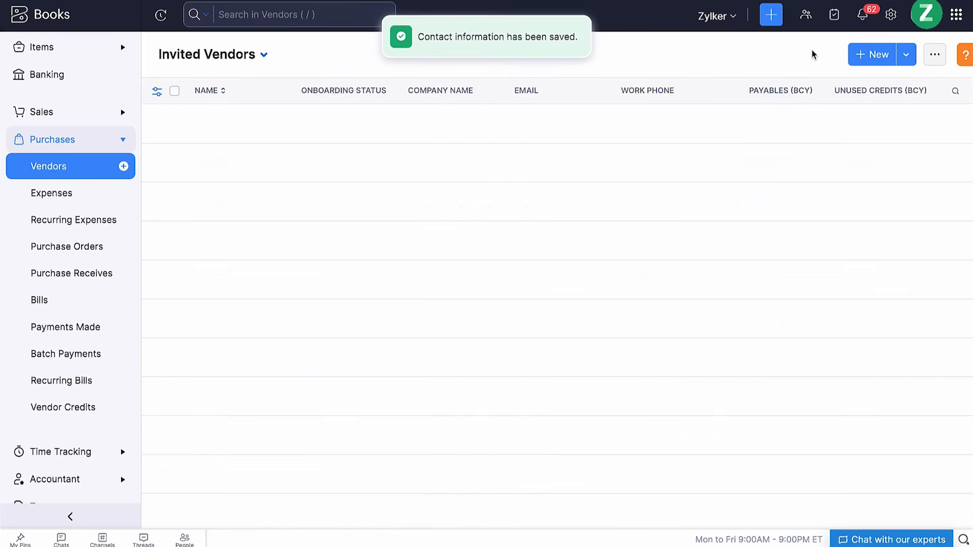
- Switch the vendor list to All Vendors and check the approved vendor's onboarding status
{"action": "left_click", "coordinate": [208, 54]}
{"action": "left_click", "coordinate": [228, 115]}
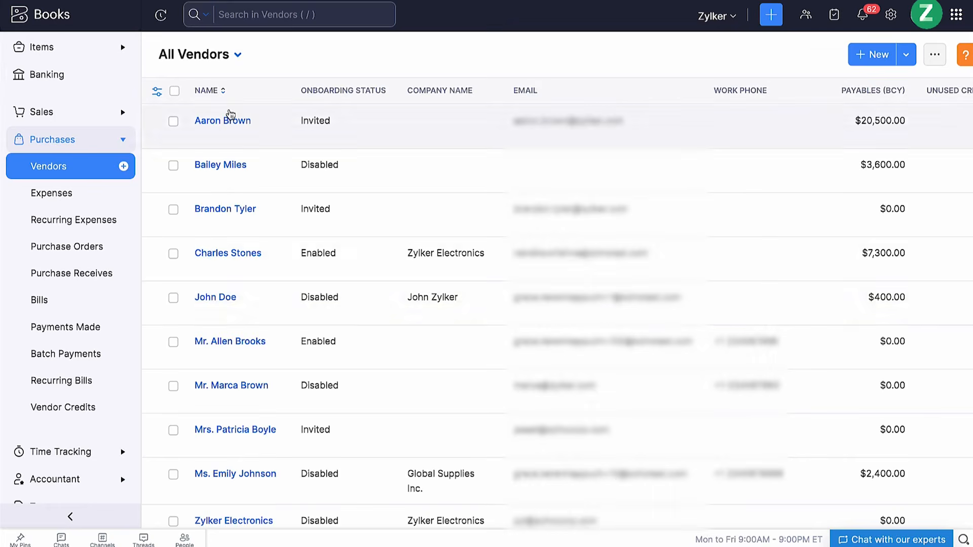
{"action": "left_click", "coordinate": [334, 355]}
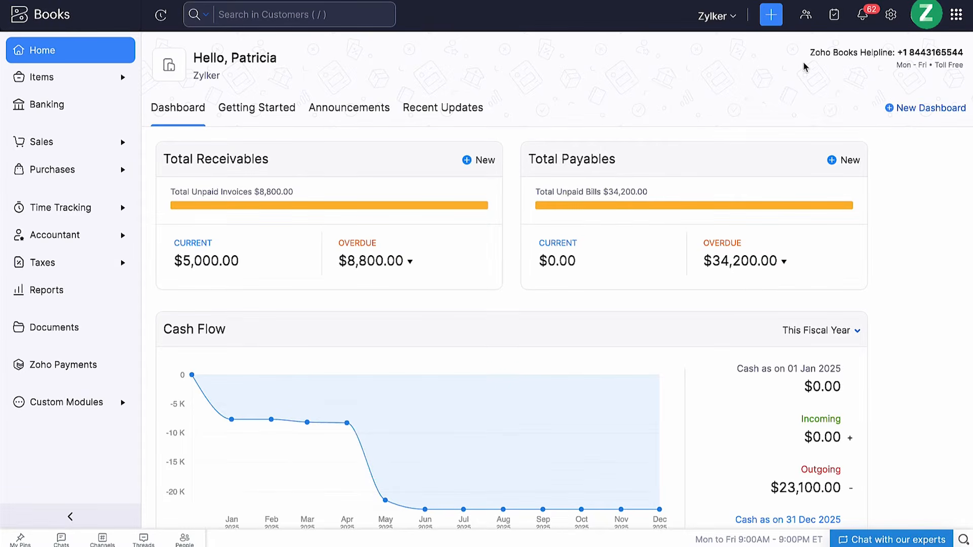
- Set the vendor approval type to Custom Approval in the Customers and Vendors preferences and start a new custom approval
{"action": "left_click", "coordinate": [891, 15]}
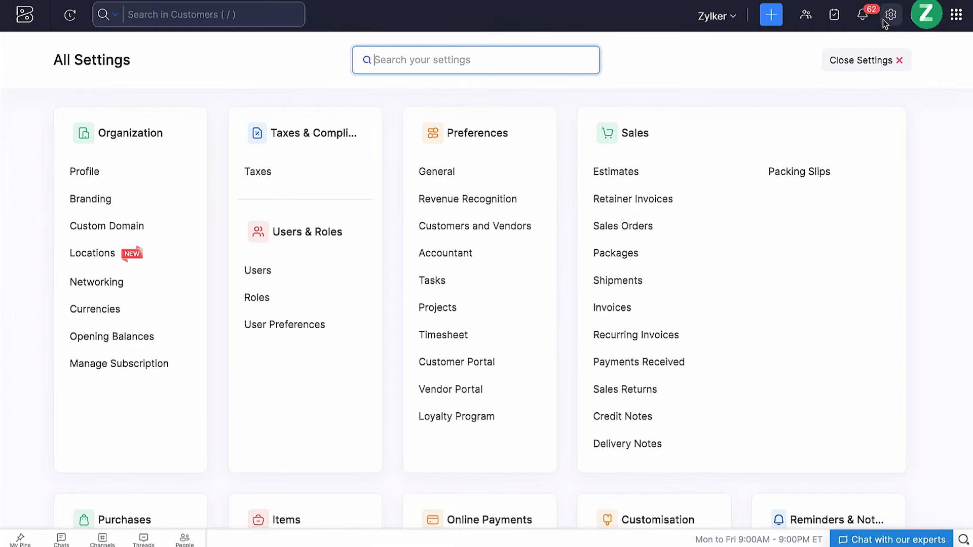
{"action": "left_click", "coordinate": [527, 236]}
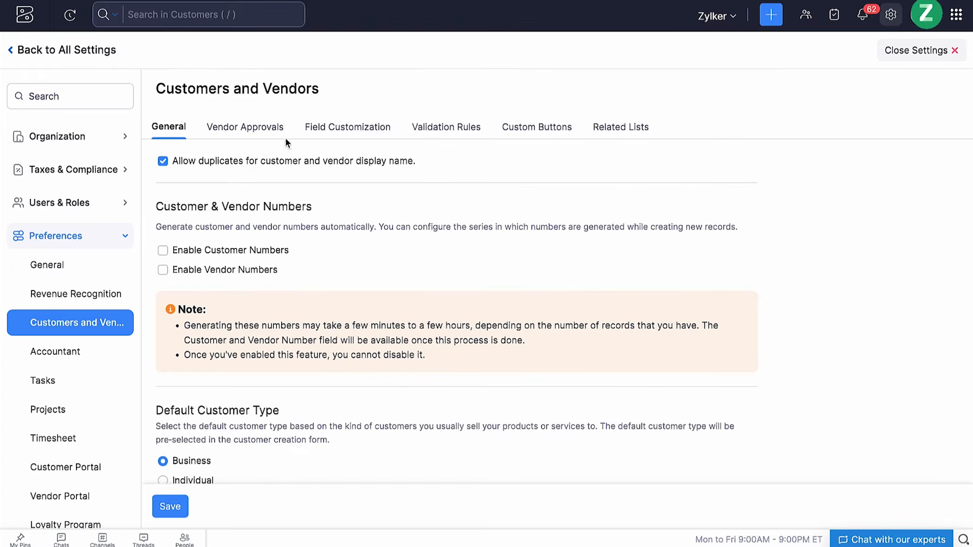
{"action": "left_click", "coordinate": [271, 130]}
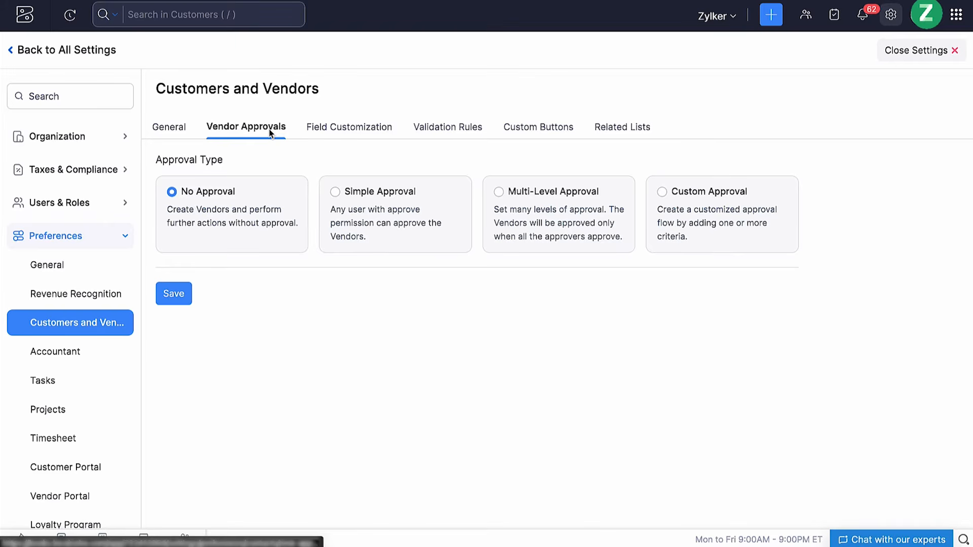
{"action": "left_click", "coordinate": [662, 192]}
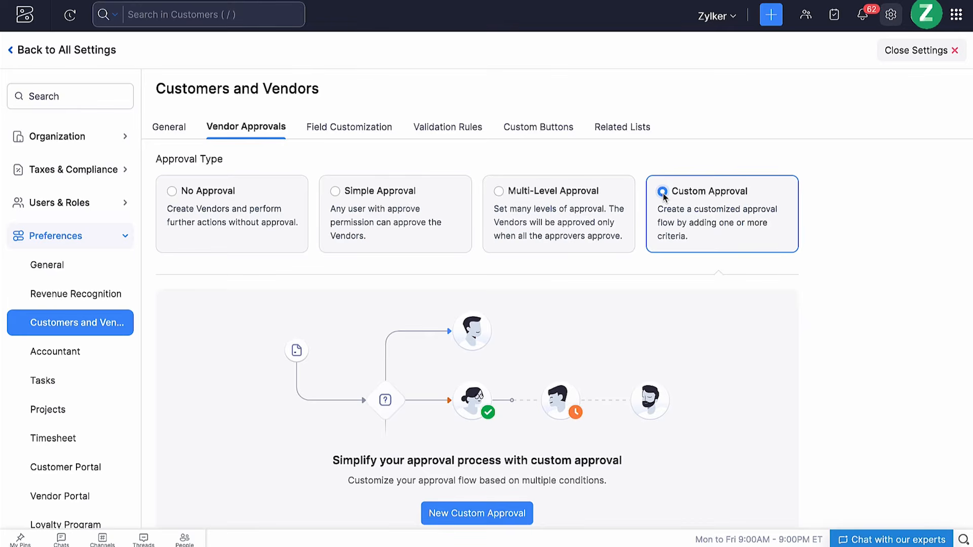
{"action": "scroll", "coordinate": [663, 195], "scroll_direction": "down", "scroll_amount": 3}
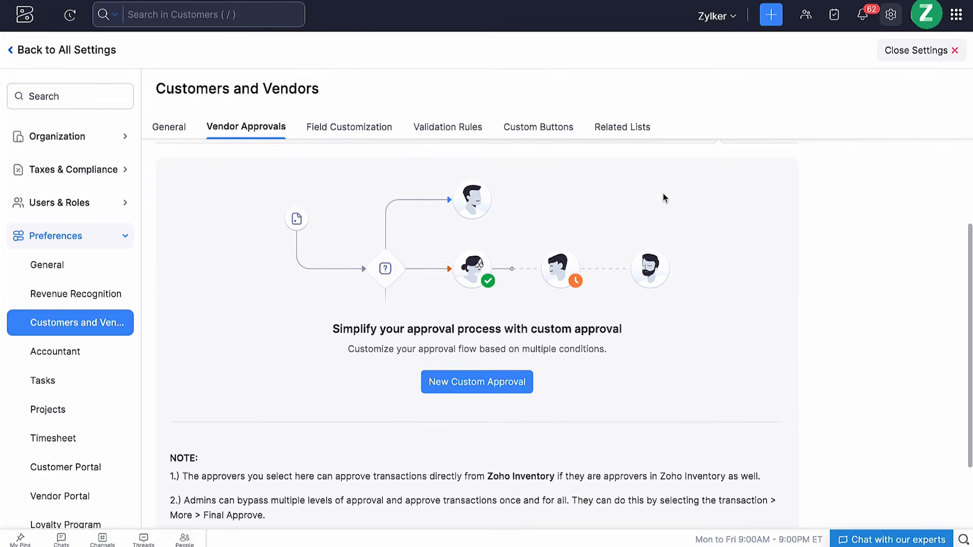
{"action": "left_click", "coordinate": [460, 387]}
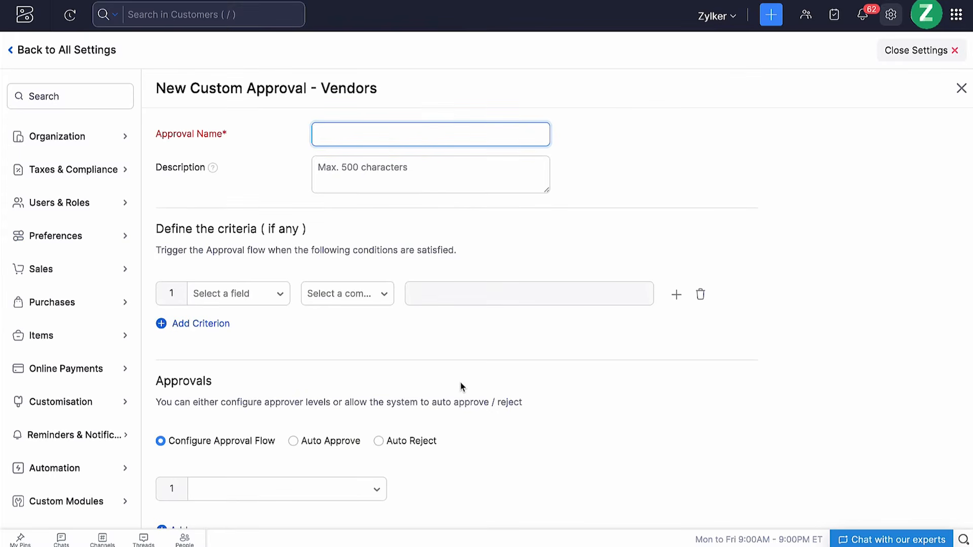
- Name the approval "Vendor Type Approval" and set its criterion to Vendor Types is Product Vendors
{"action": "type", "text": "Vendor Type Approval"}
{"action": "key", "text": "Tab"}
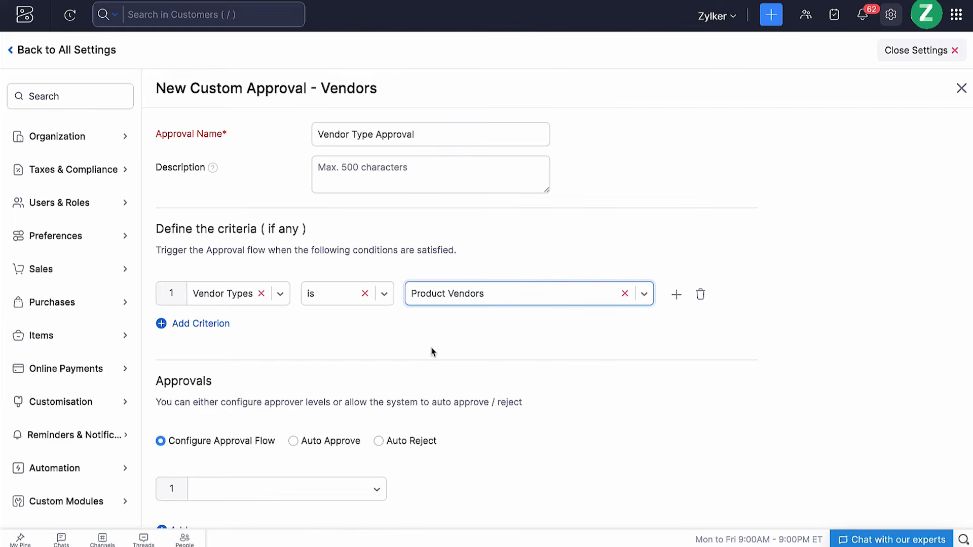
- Configure the first approval level to choose an approver manually and select the approver's name
{"action": "scroll", "coordinate": [432, 352], "scroll_direction": "down", "scroll_amount": 2}
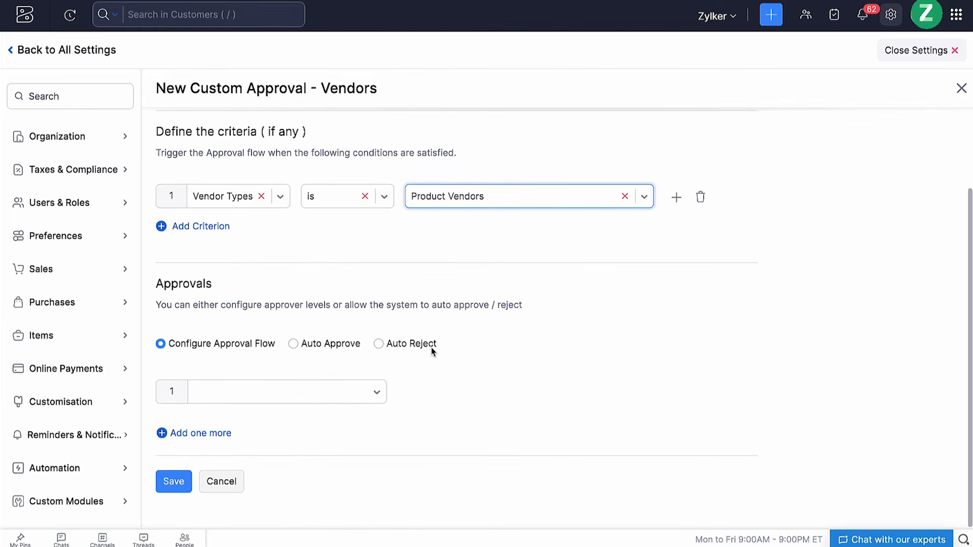
{"action": "left_click", "coordinate": [374, 383]}
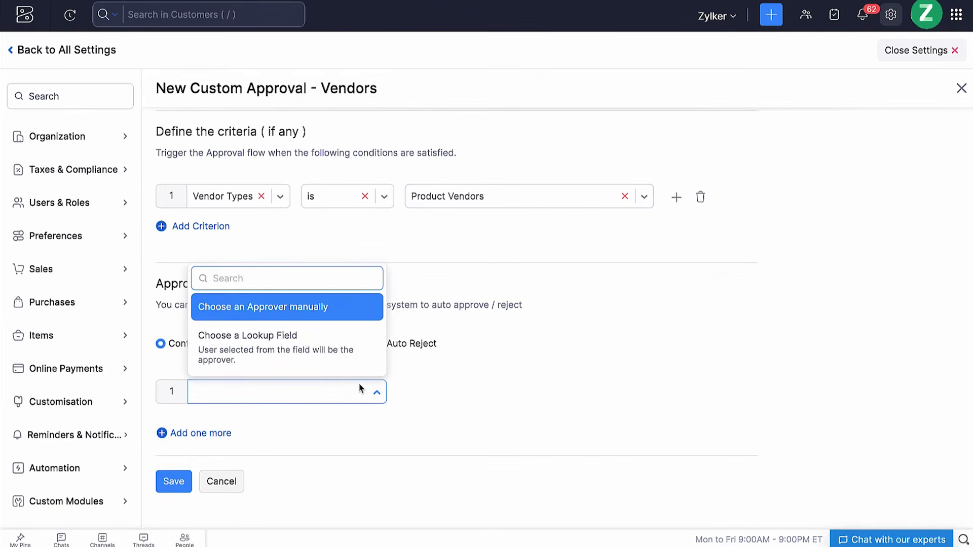
{"action": "left_click", "coordinate": [362, 315]}
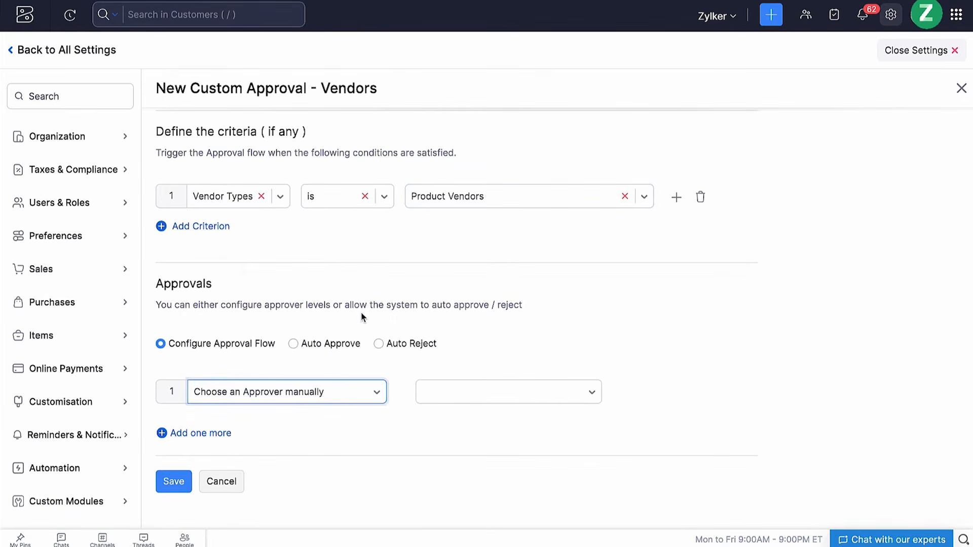
{"action": "left_click", "coordinate": [480, 396]}
{"action": "left_click", "coordinate": [484, 374]}
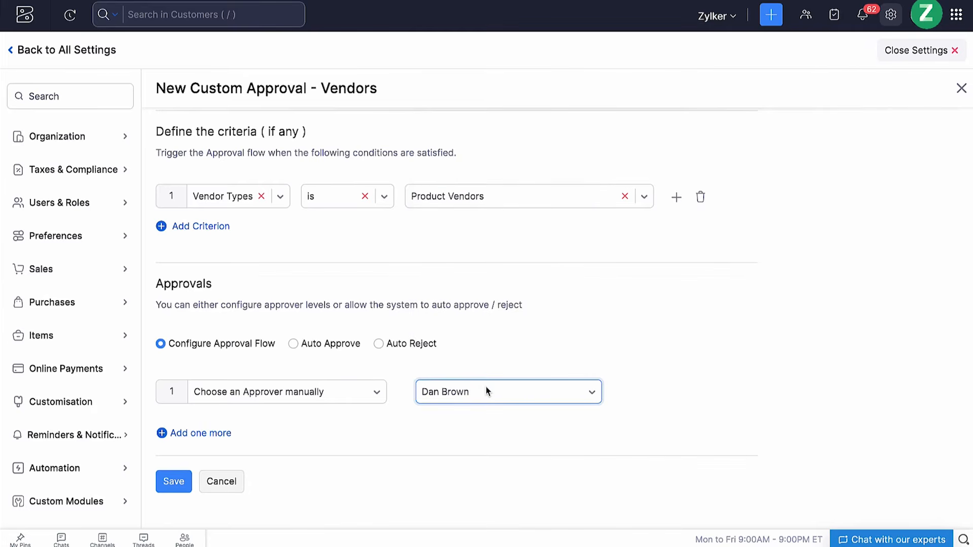
- Save the custom approval and submit a new vendor of type Product Vendors with the contact's name, phone number and address
{"action": "left_click", "coordinate": [174, 480]}
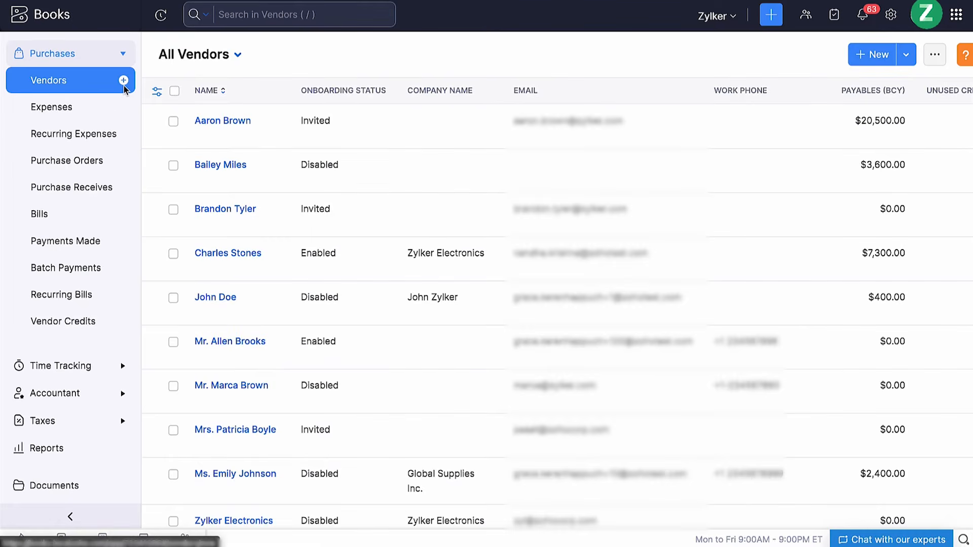
{"action": "left_click", "coordinate": [124, 85]}
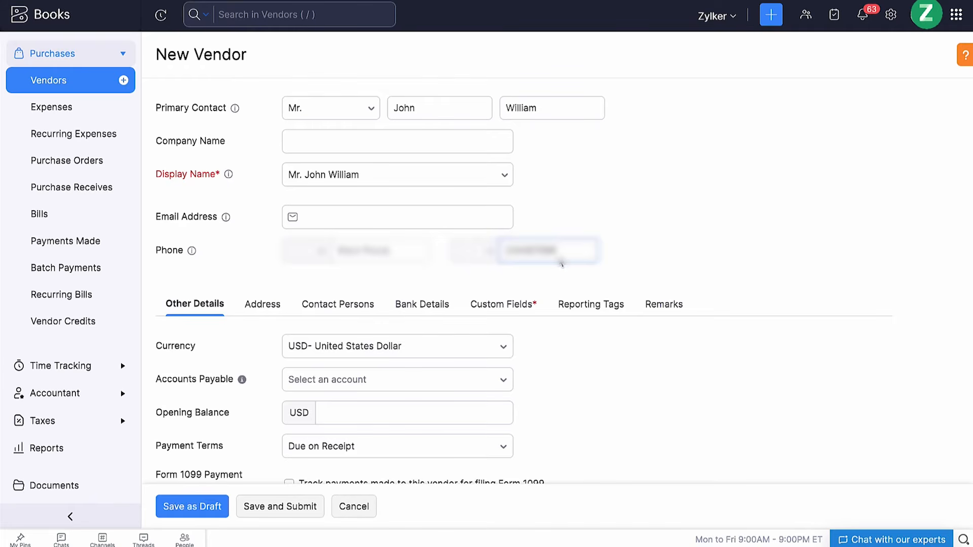
{"action": "left_click", "coordinate": [300, 512]}
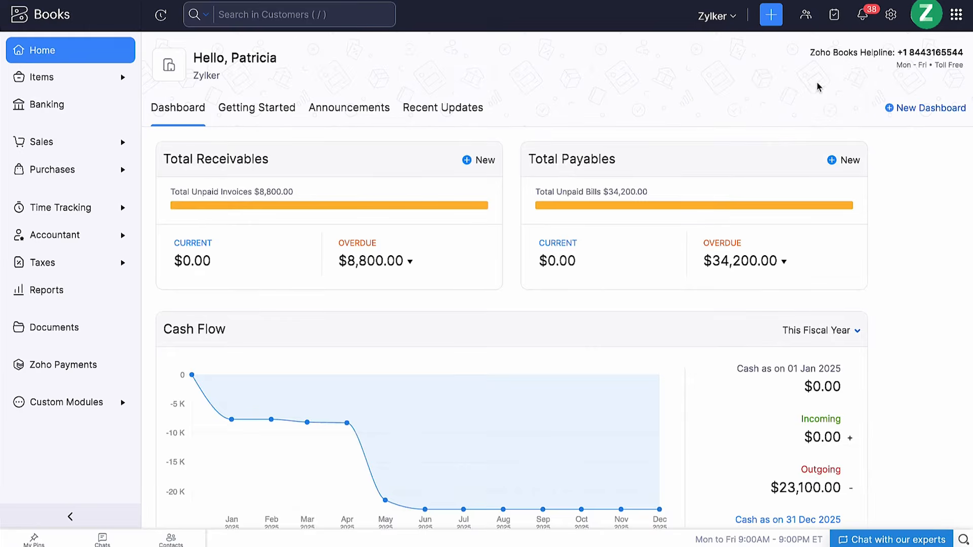
- Approve the newly submitted vendor from its approval notification and reopen its record from the All Vendors list
{"action": "left_click", "coordinate": [861, 14]}
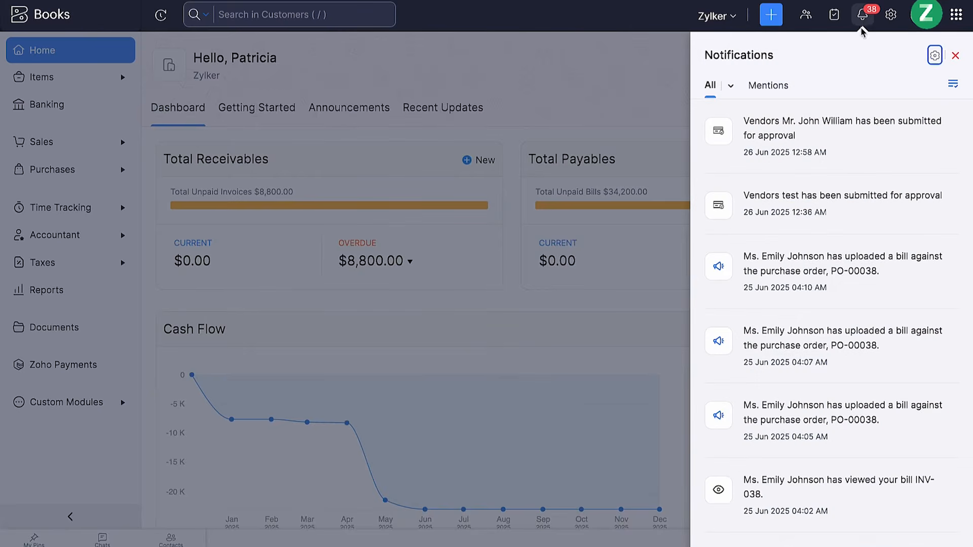
{"action": "left_click", "coordinate": [804, 135]}
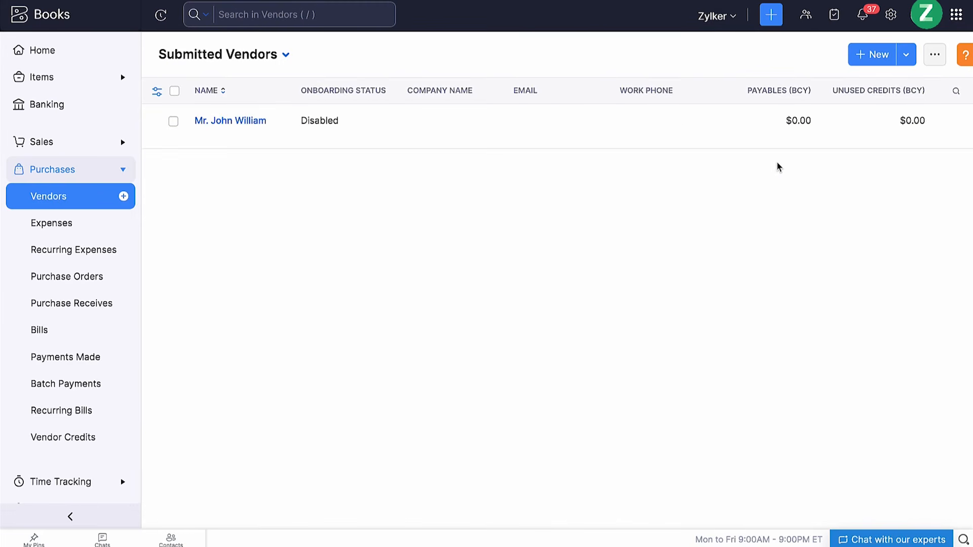
{"action": "left_click", "coordinate": [709, 136]}
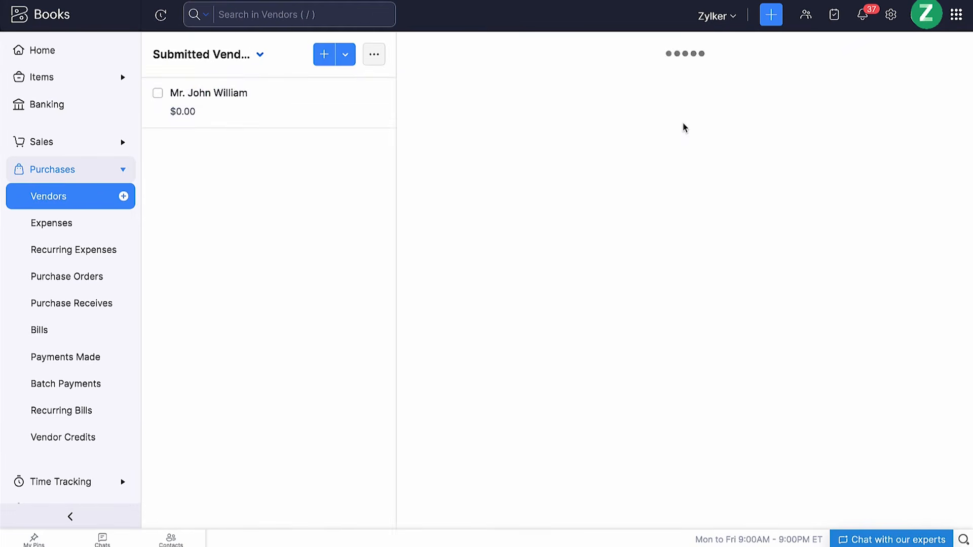
{"action": "left_click", "coordinate": [724, 58]}
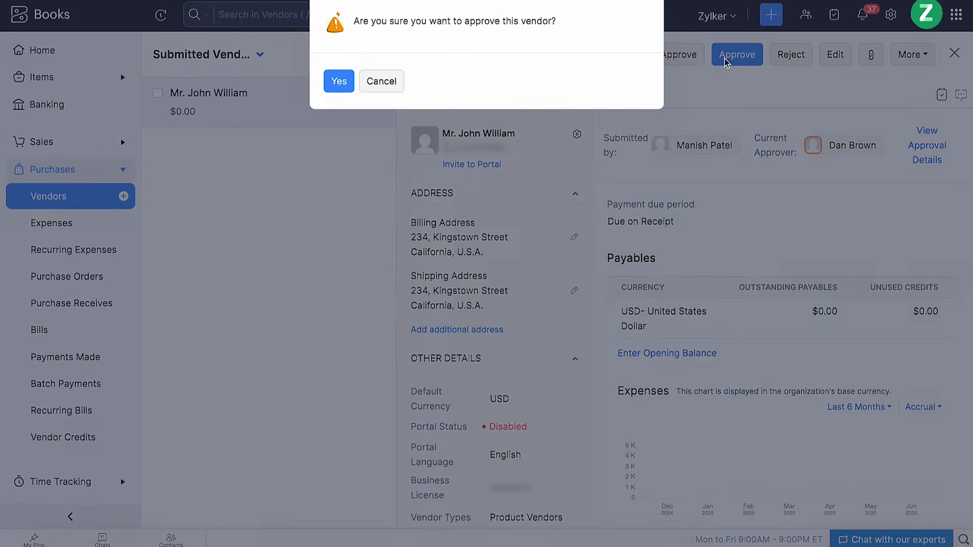
{"action": "left_click", "coordinate": [339, 86]}
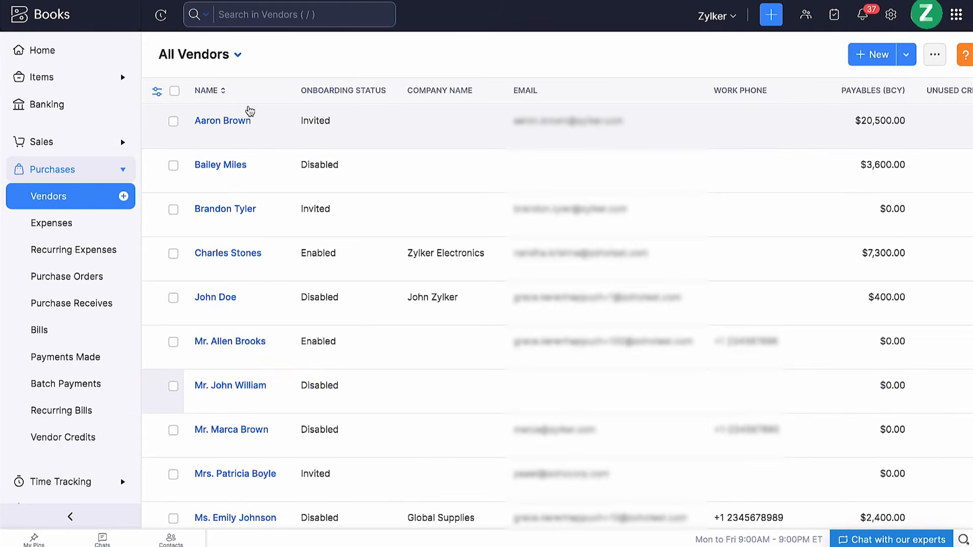
{"action": "left_click", "coordinate": [265, 400]}
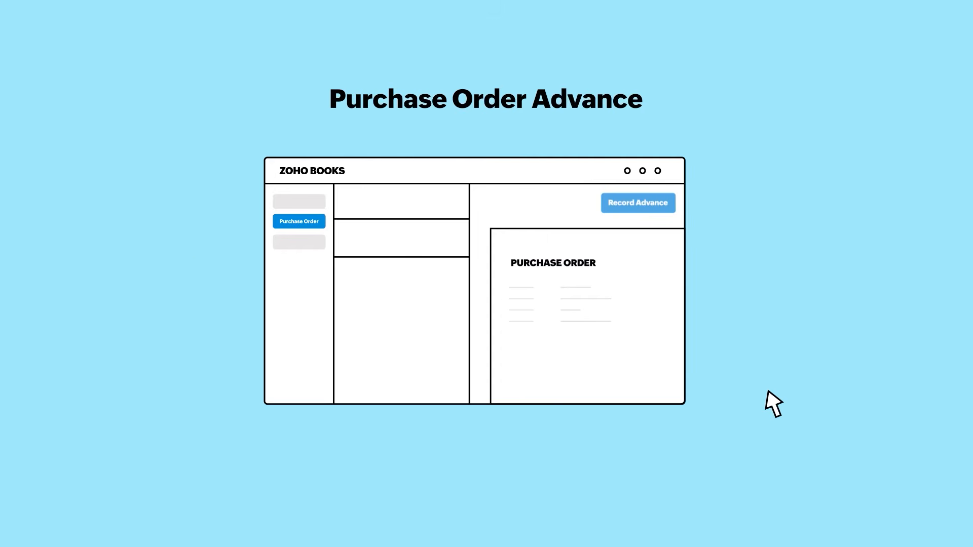
{"action": "left_click", "coordinate": [623, 206]}
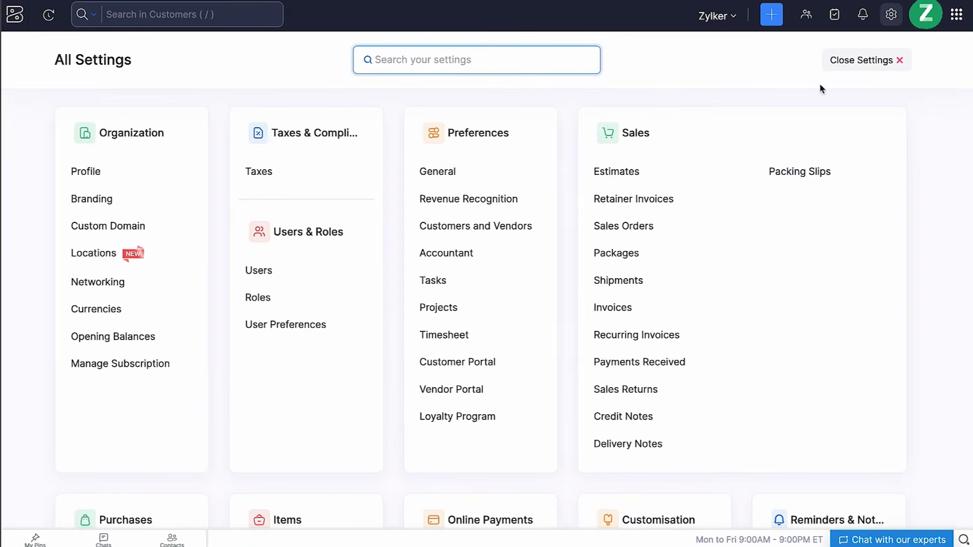
- Allow users to record advances for purchase orders in the Purchase Orders settings and save the preferences
{"action": "scroll", "coordinate": [318, 394], "scroll_direction": "down", "scroll_amount": 5}
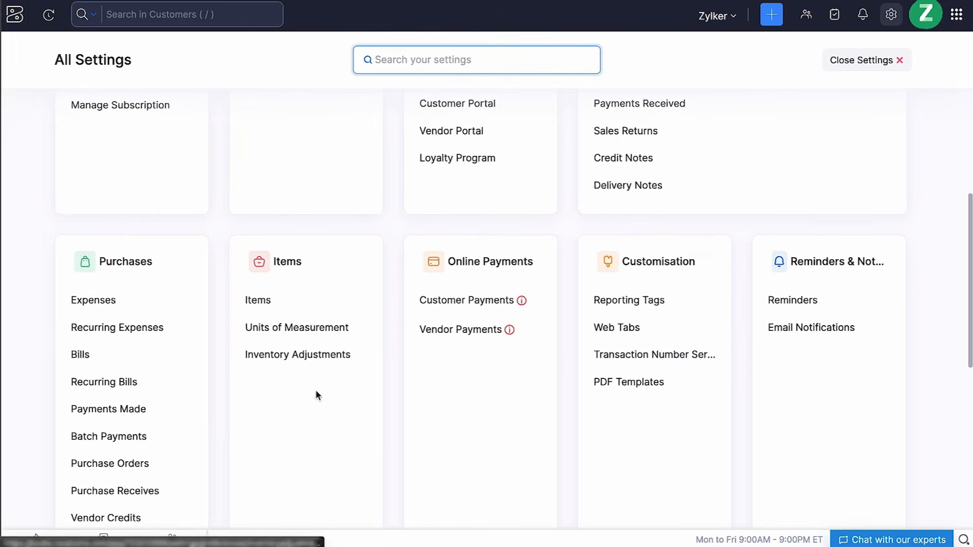
{"action": "left_click", "coordinate": [178, 461]}
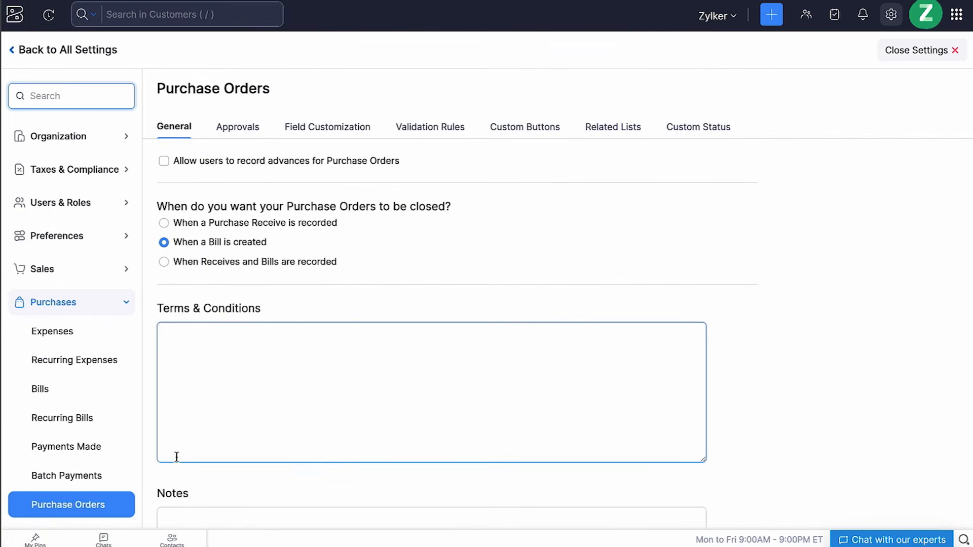
{"action": "left_click", "coordinate": [259, 163]}
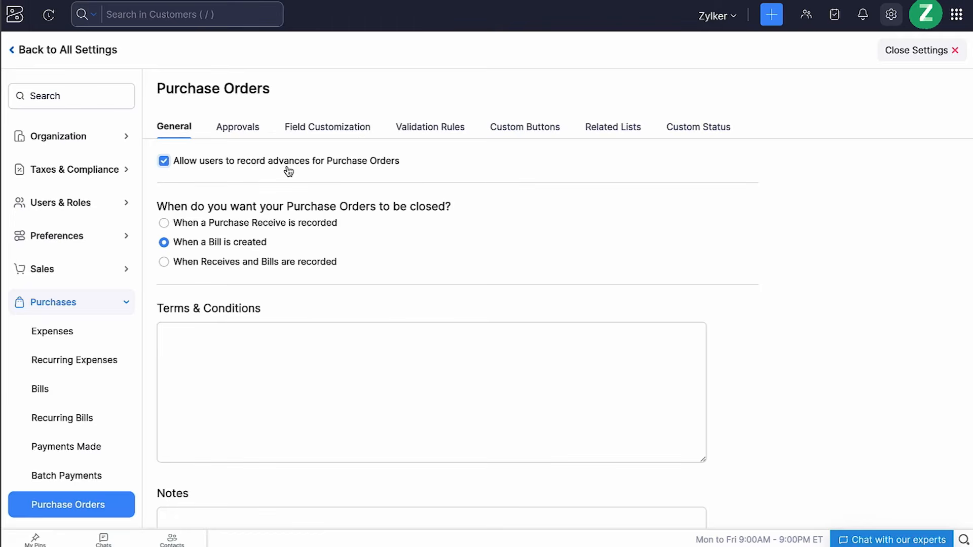
{"action": "scroll", "coordinate": [289, 172], "scroll_direction": "down", "scroll_amount": 4}
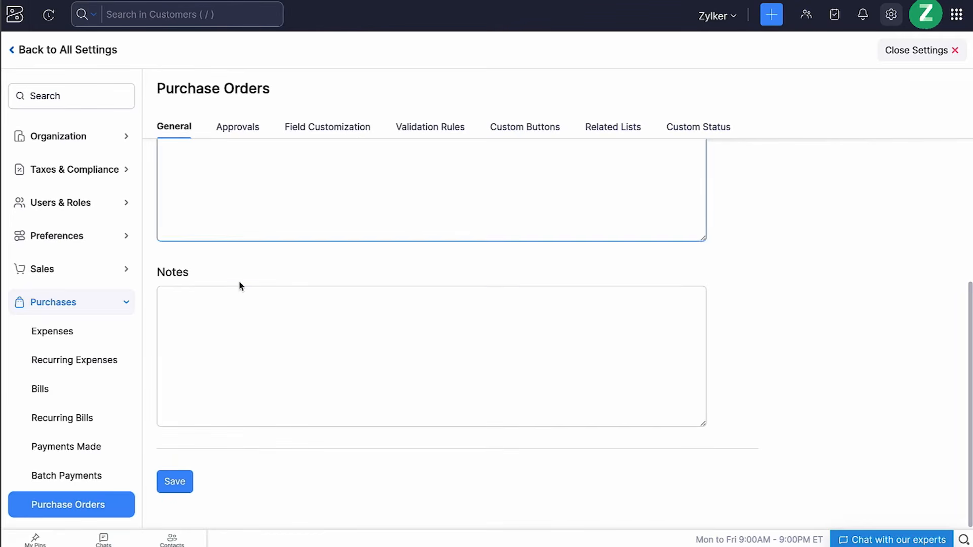
{"action": "left_click", "coordinate": [175, 483]}
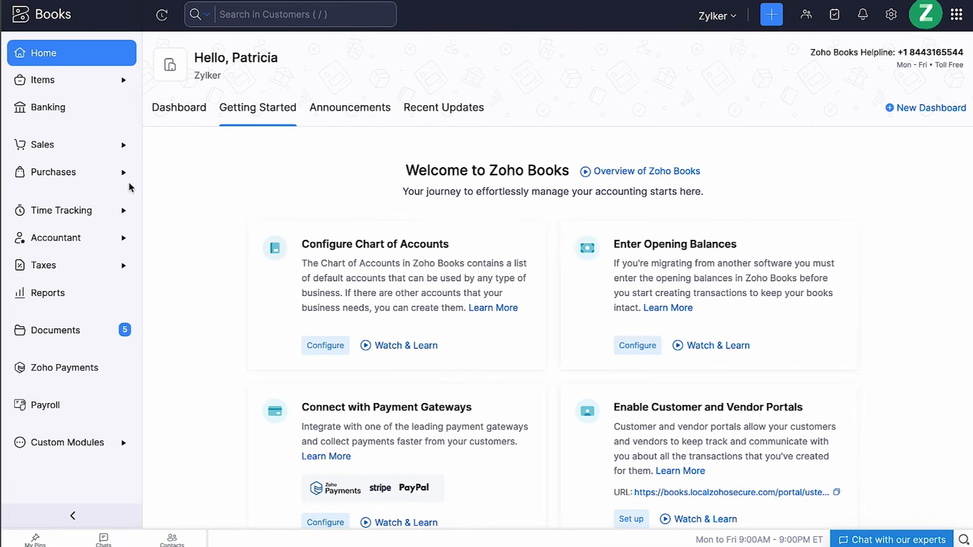
- Record a 600.00 USD cash advance paid through Petty Cash on the first issued purchase order in the list and save it as paid
{"action": "left_click", "coordinate": [116, 177]}
{"action": "left_click", "coordinate": [107, 285]}
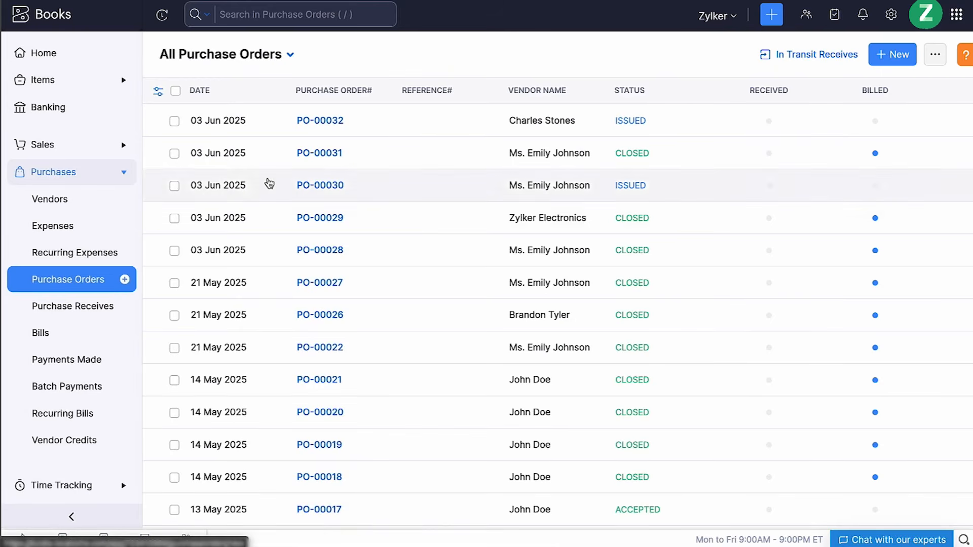
{"action": "left_click", "coordinate": [354, 126]}
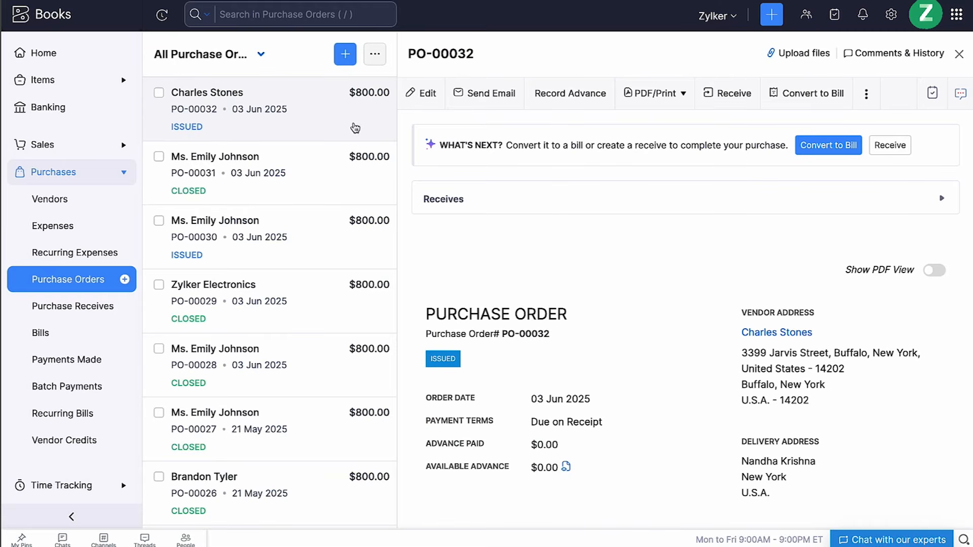
{"action": "left_click", "coordinate": [558, 103]}
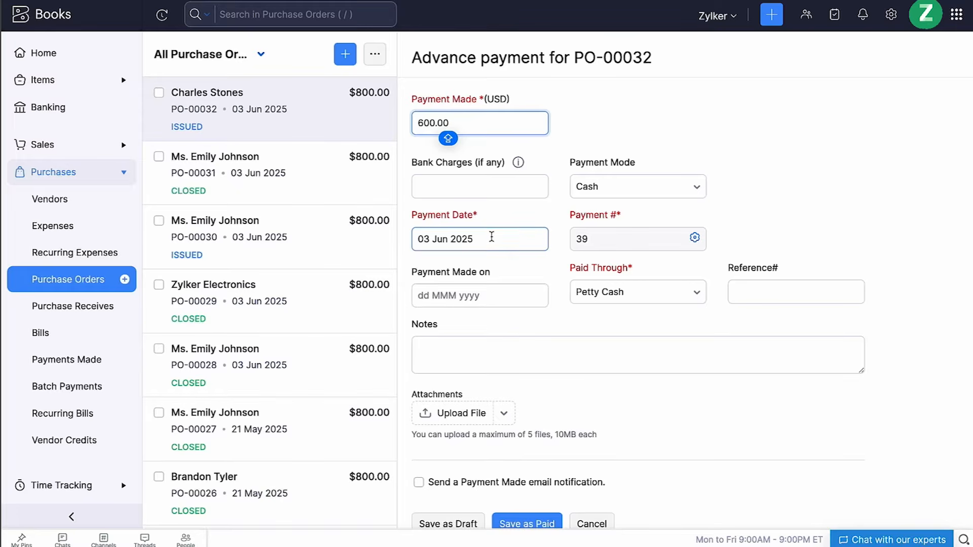
{"action": "left_click", "coordinate": [597, 297]}
{"action": "left_click", "coordinate": [641, 298]}
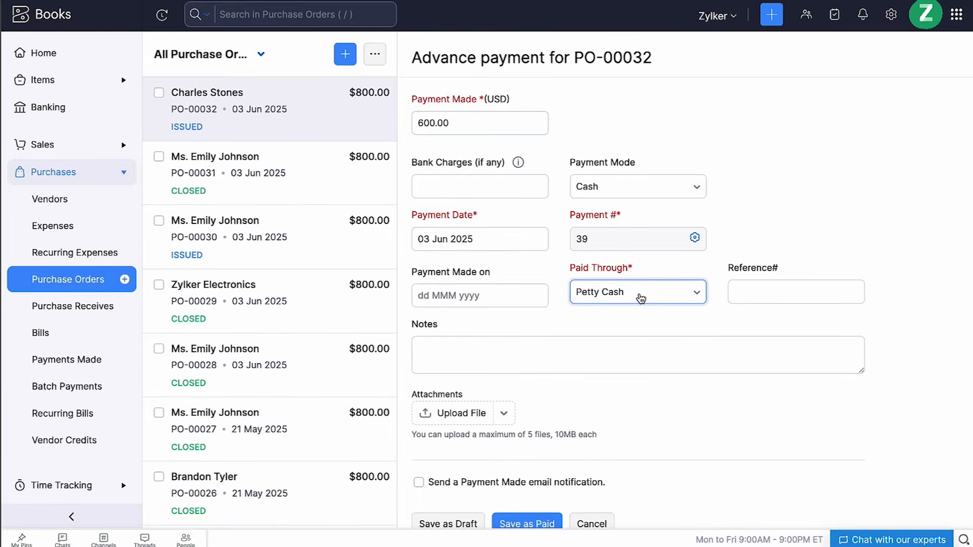
{"action": "scroll", "coordinate": [641, 298], "scroll_direction": "down", "scroll_amount": 1}
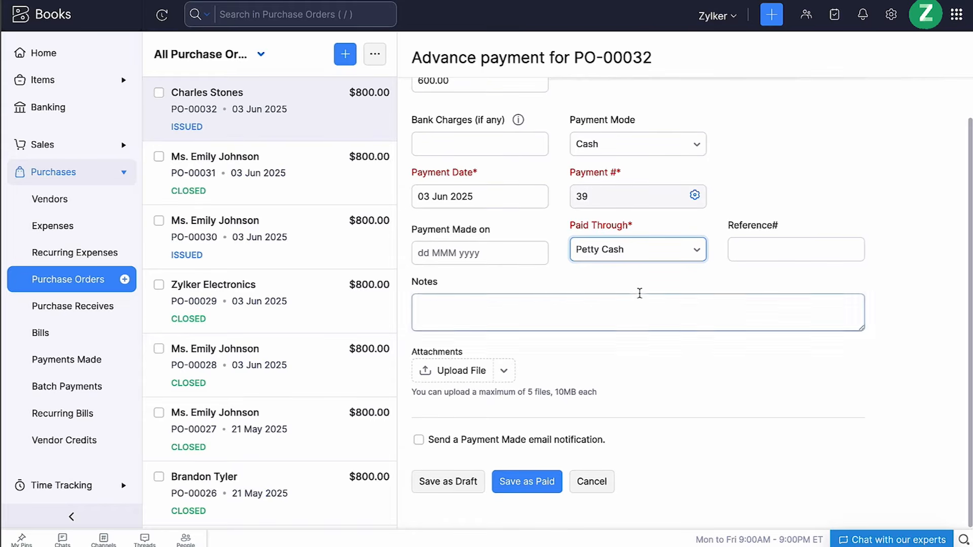
{"action": "left_click", "coordinate": [540, 484]}
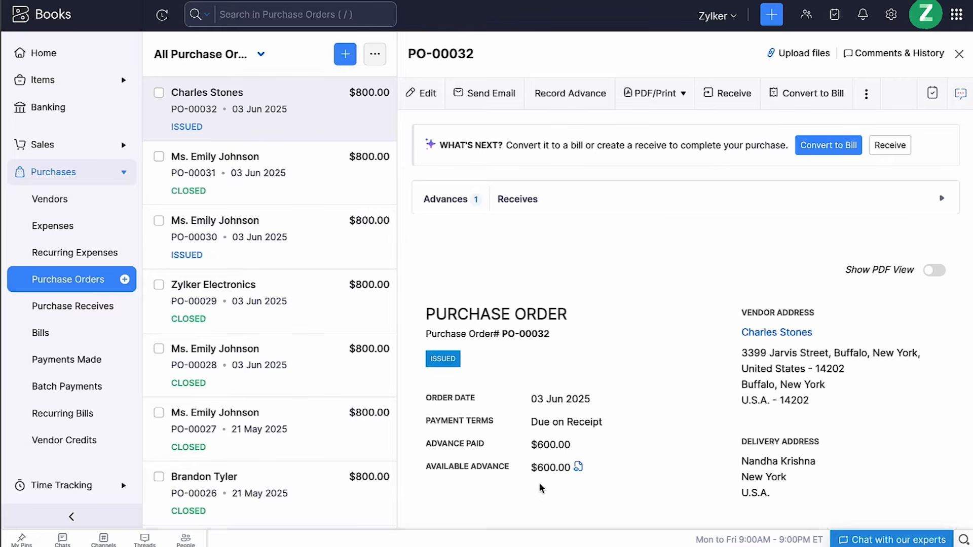
- Review the advance recorded on the purchase order and open its payment to check the details
{"action": "left_click", "coordinate": [466, 202]}
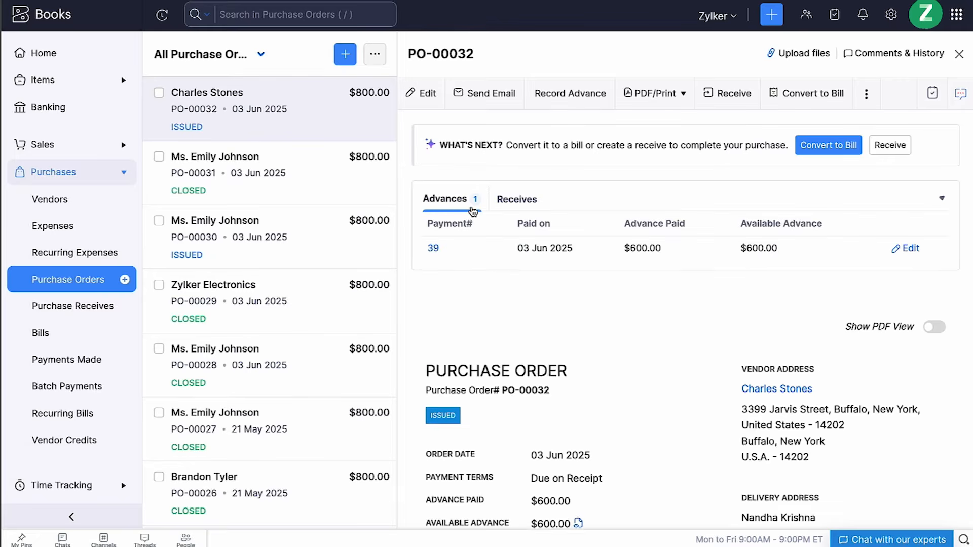
{"action": "left_click", "coordinate": [435, 249]}
{"action": "scroll", "coordinate": [438, 255], "scroll_direction": "down", "scroll_amount": 3}
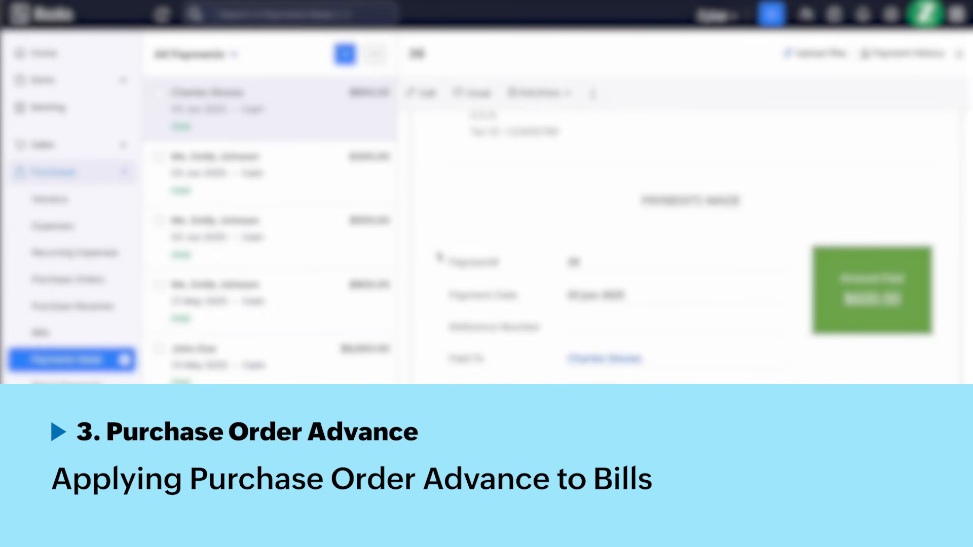
- Apply 600 of the vendor advance as credit to the draft bill linked to the purchase order and review the bill
{"action": "left_click", "coordinate": [103, 338]}
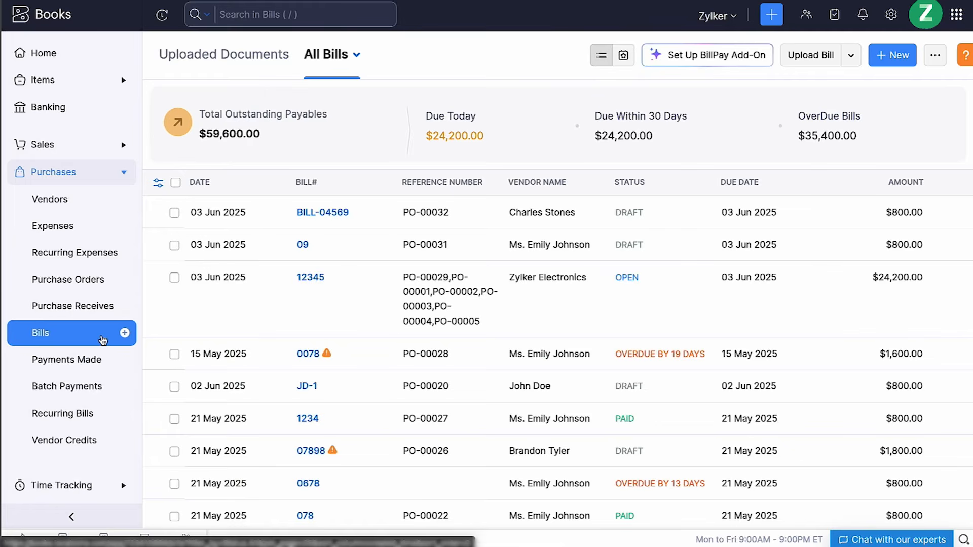
{"action": "left_click", "coordinate": [332, 218]}
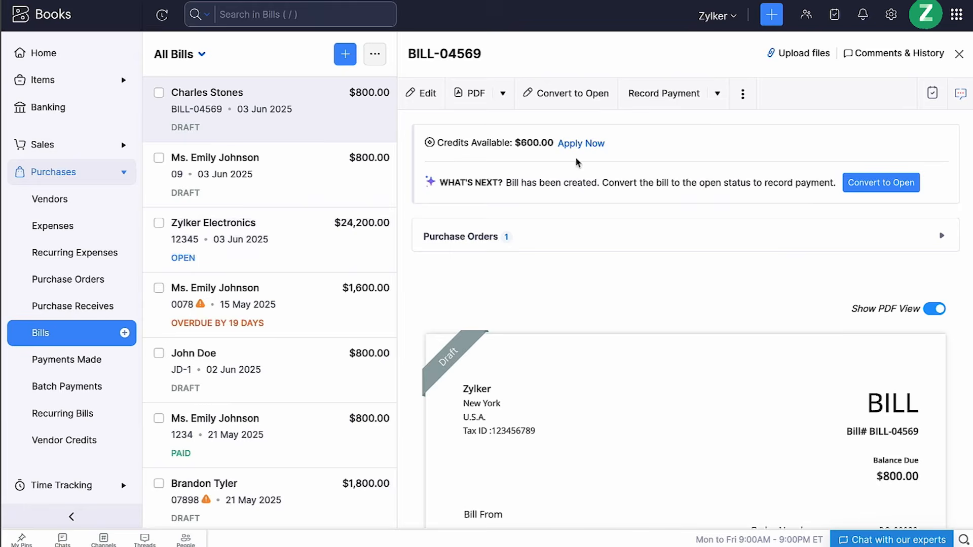
{"action": "left_click", "coordinate": [580, 143]}
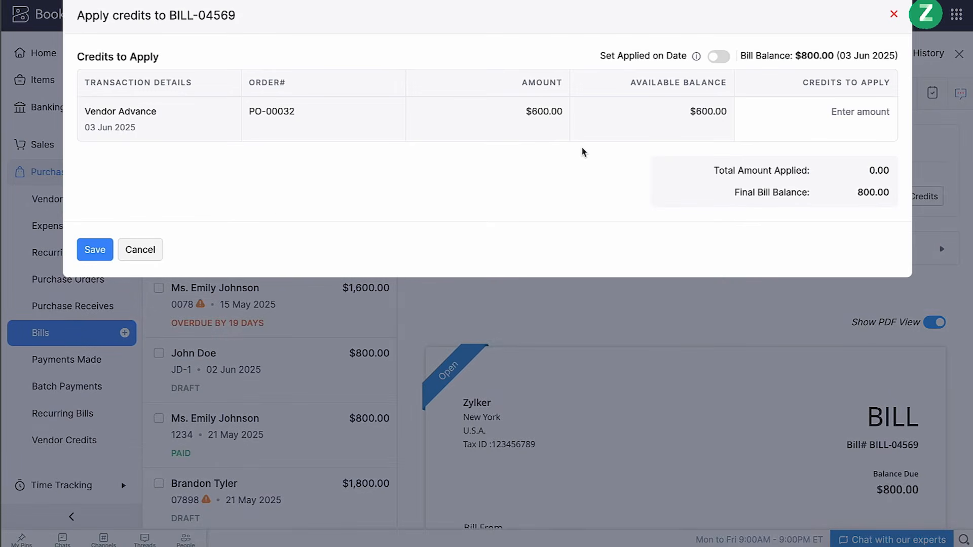
{"action": "left_click", "coordinate": [843, 113]}
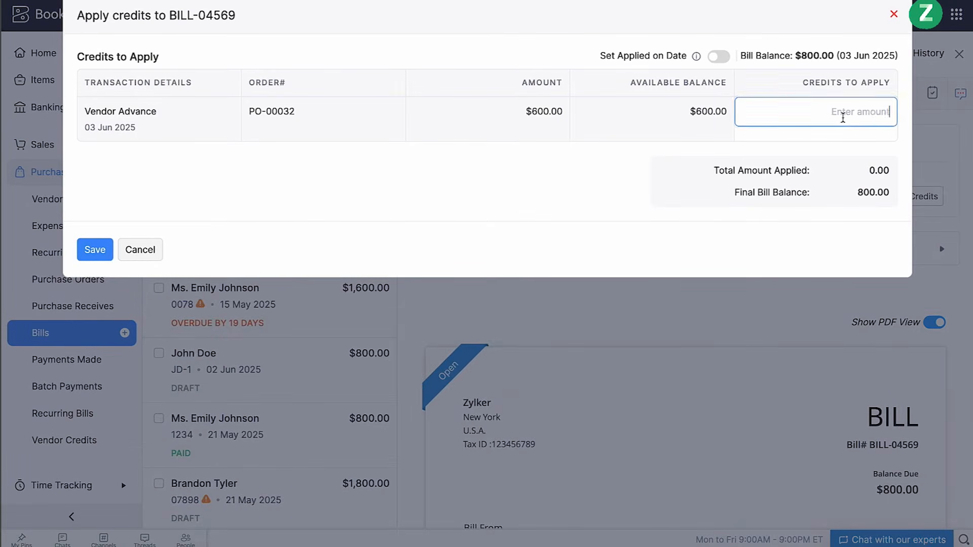
{"action": "type", "text": "600"}
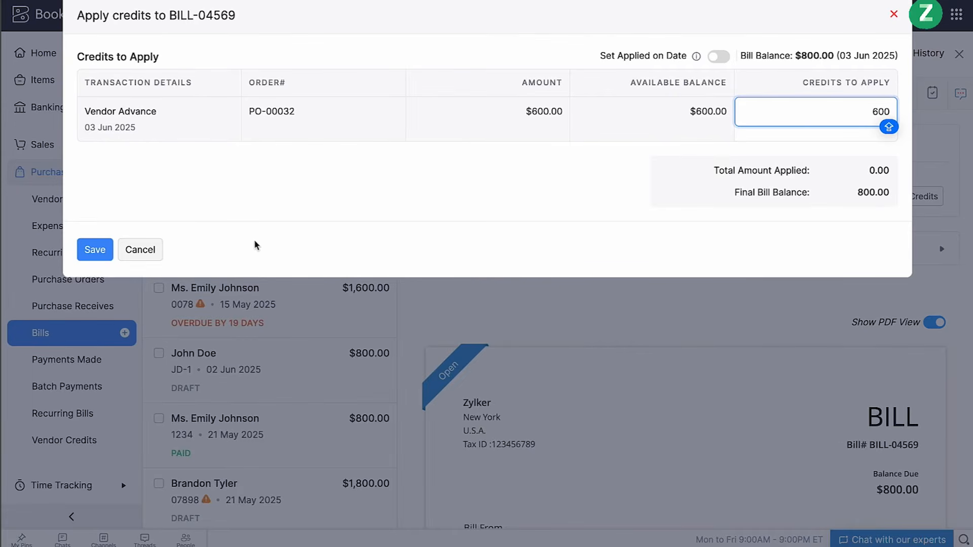
{"action": "left_click", "coordinate": [102, 250]}
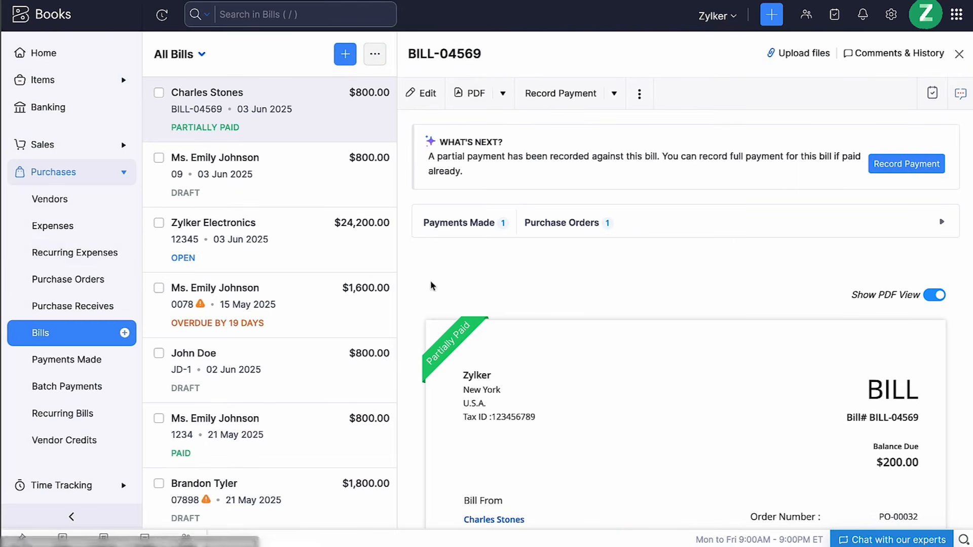
{"action": "scroll", "coordinate": [430, 283], "scroll_direction": "down", "scroll_amount": 5}
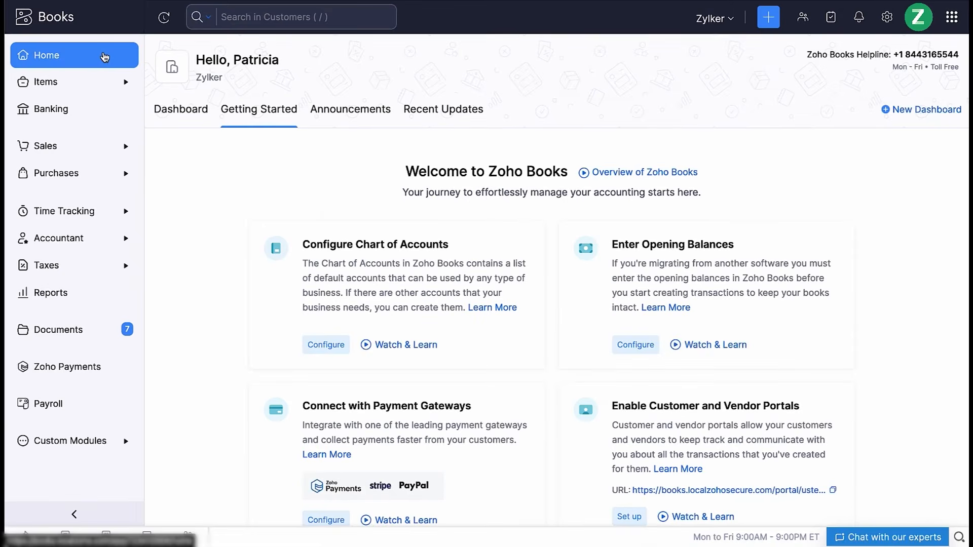
- Filter Payments Made to Purchase Order Advances and open the $800.00 advance payment dated 14 May 2025
{"action": "left_click", "coordinate": [103, 172]}
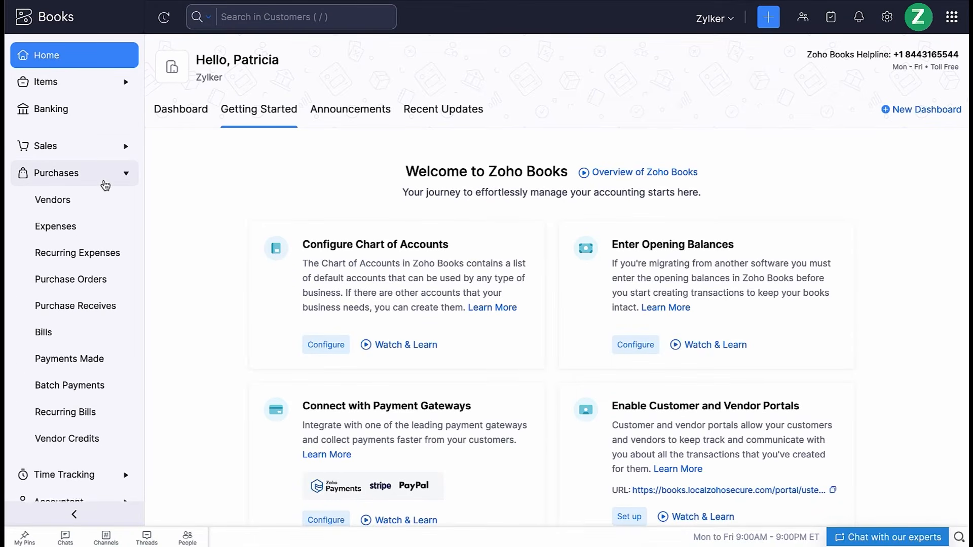
{"action": "left_click", "coordinate": [110, 359]}
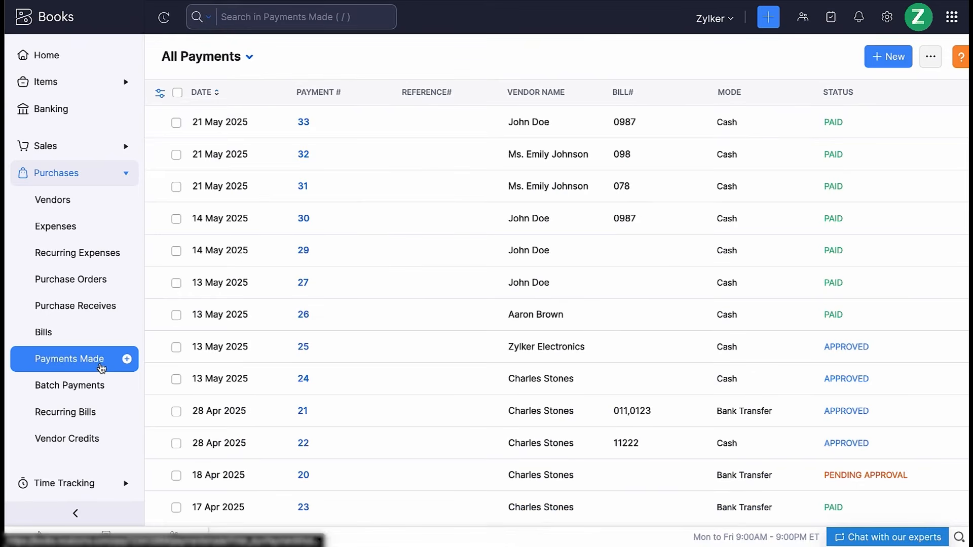
{"action": "left_click", "coordinate": [249, 58]}
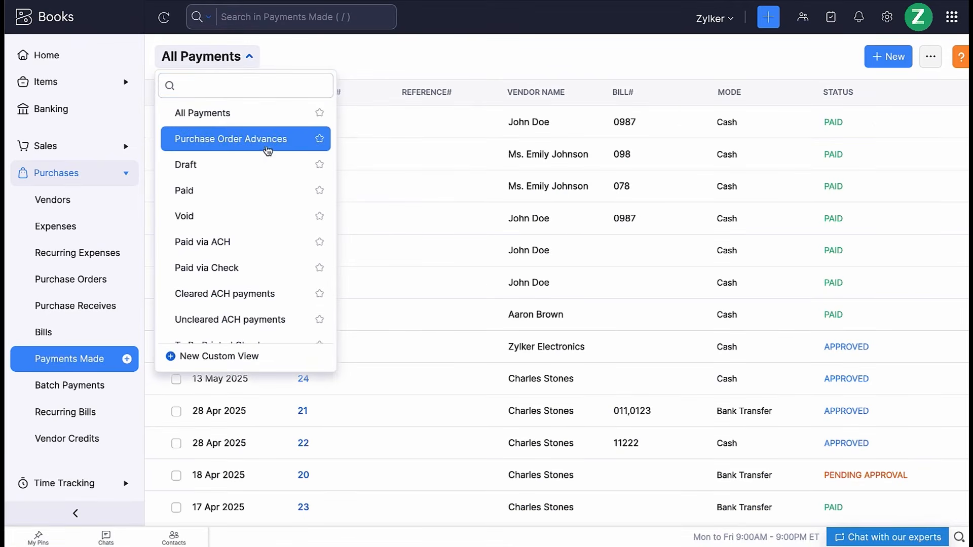
{"action": "left_click", "coordinate": [255, 136]}
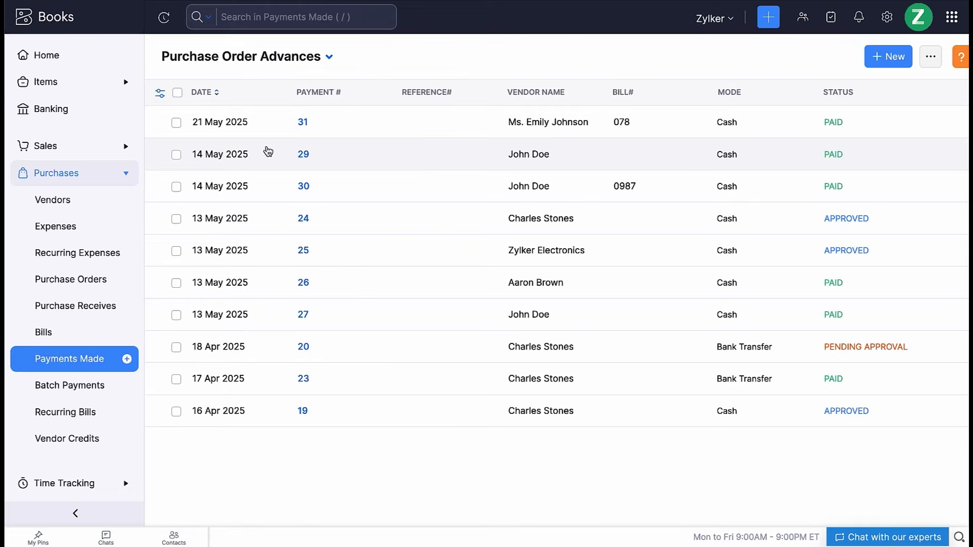
{"action": "left_click", "coordinate": [268, 151]}
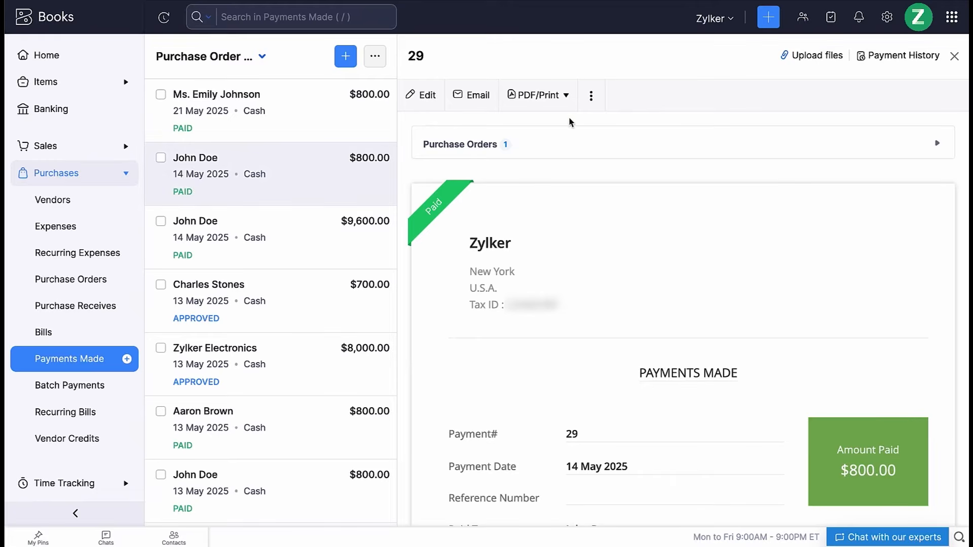
{"action": "left_click", "coordinate": [592, 101]}
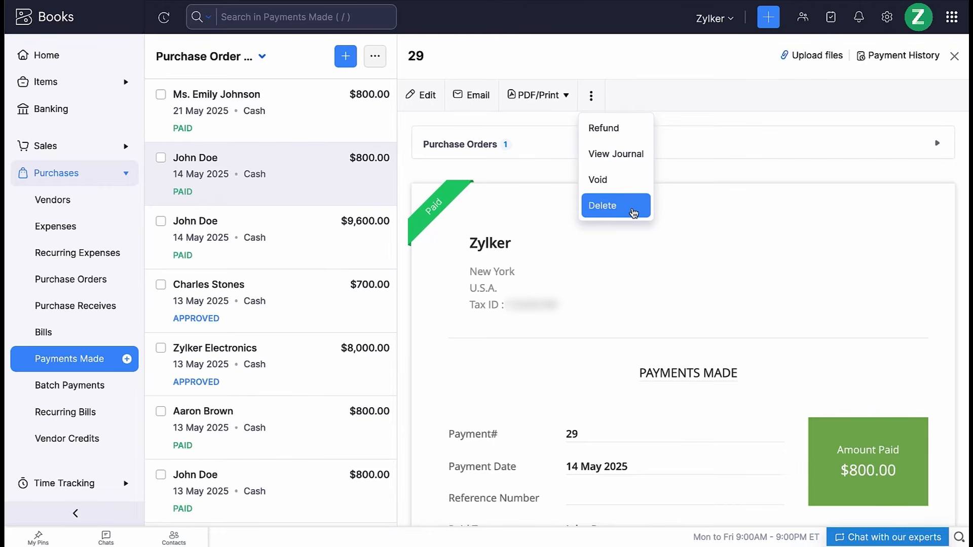
{"action": "left_click", "coordinate": [546, 188]}
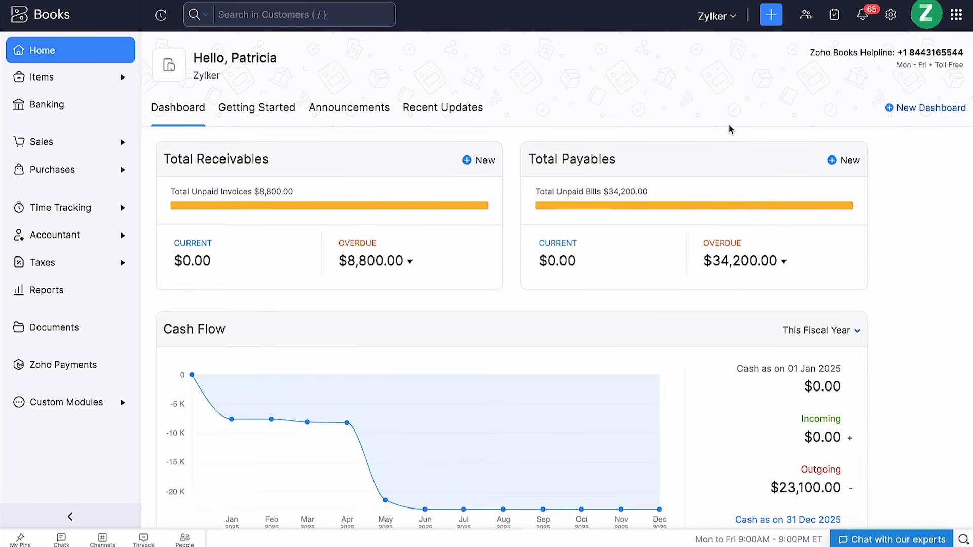
- In the Vendor Portal preferences, allow vendors to only upload documents for purchase orders and save the settings
{"action": "left_click", "coordinate": [891, 18]}
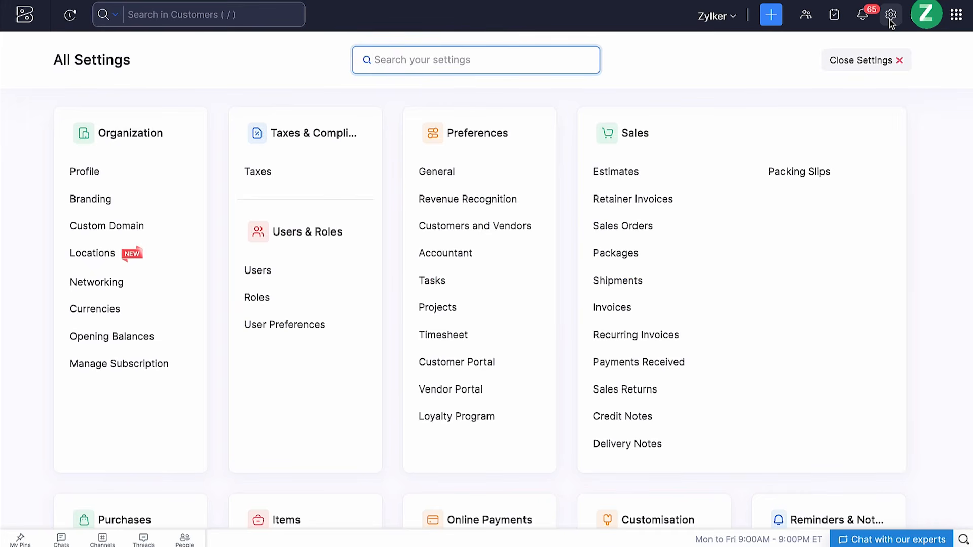
{"action": "left_click", "coordinate": [500, 385]}
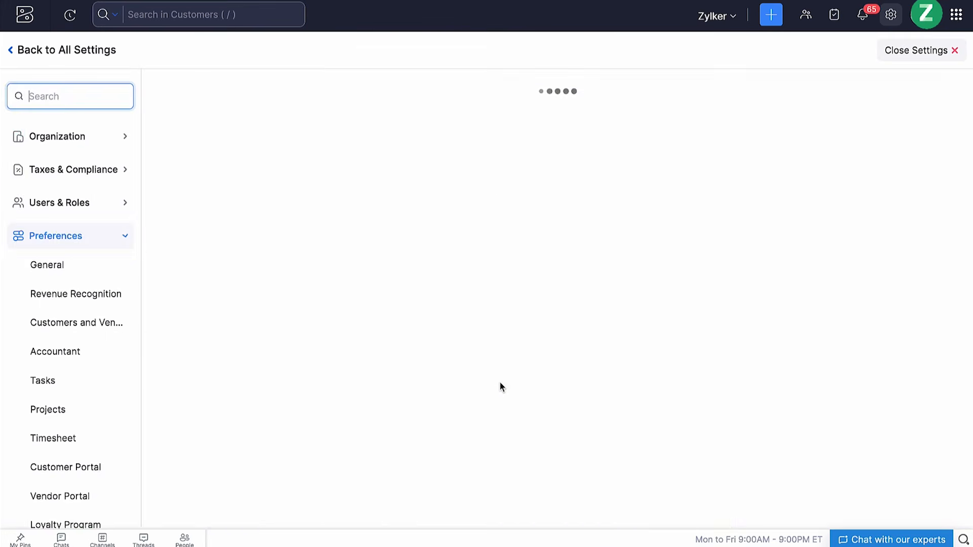
{"action": "scroll", "coordinate": [499, 387], "scroll_direction": "down", "scroll_amount": 5}
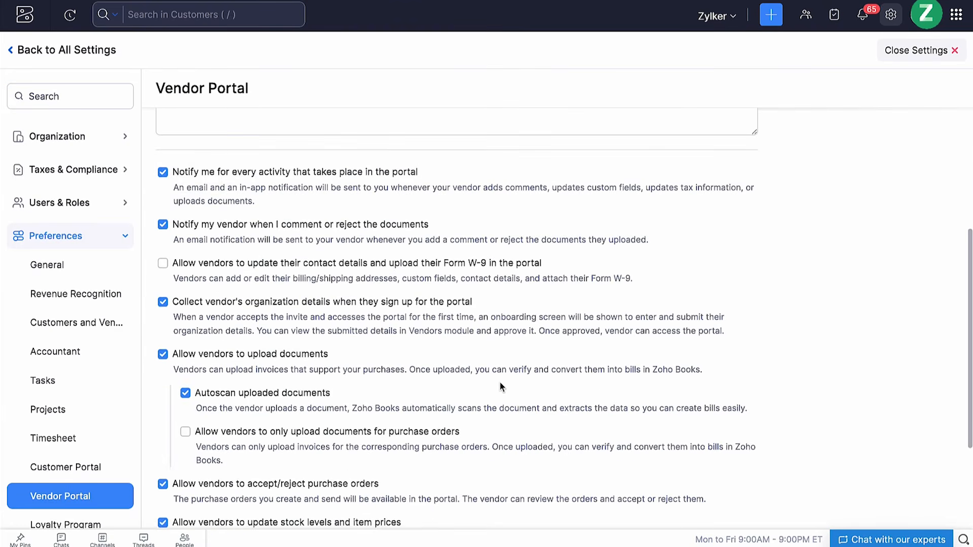
{"action": "left_click", "coordinate": [432, 434]}
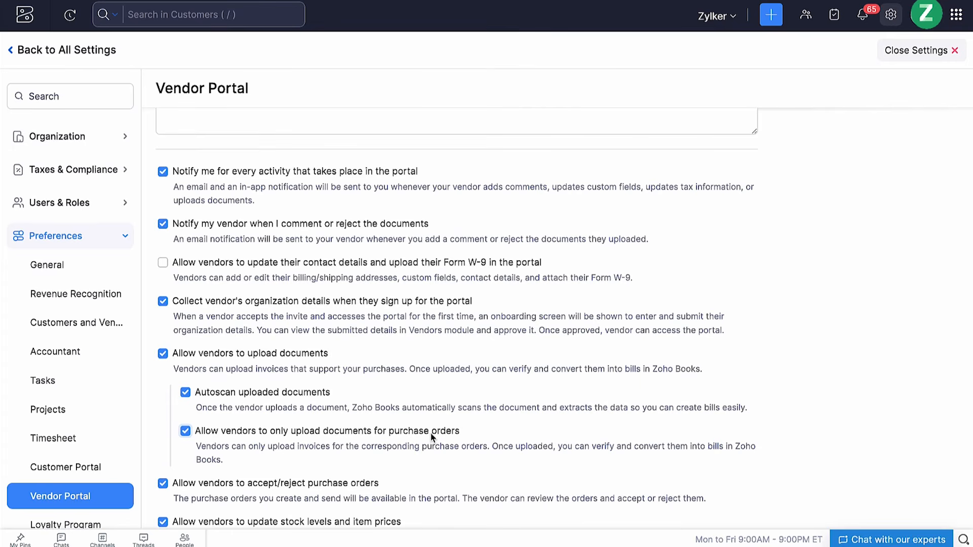
{"action": "scroll", "coordinate": [431, 432], "scroll_direction": "down", "scroll_amount": 3}
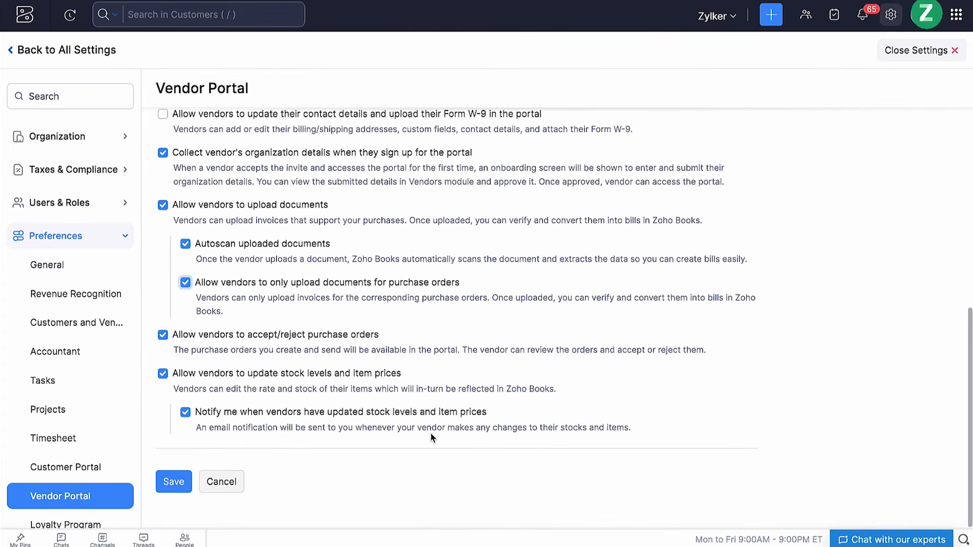
{"action": "left_click", "coordinate": [184, 484]}
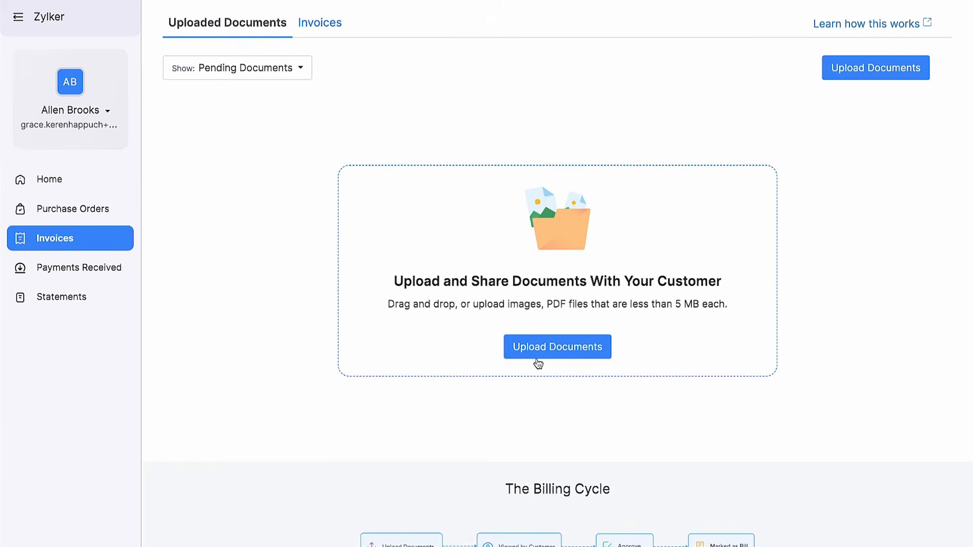
{"action": "left_click", "coordinate": [536, 358]}
{"action": "left_click", "coordinate": [419, 229]}
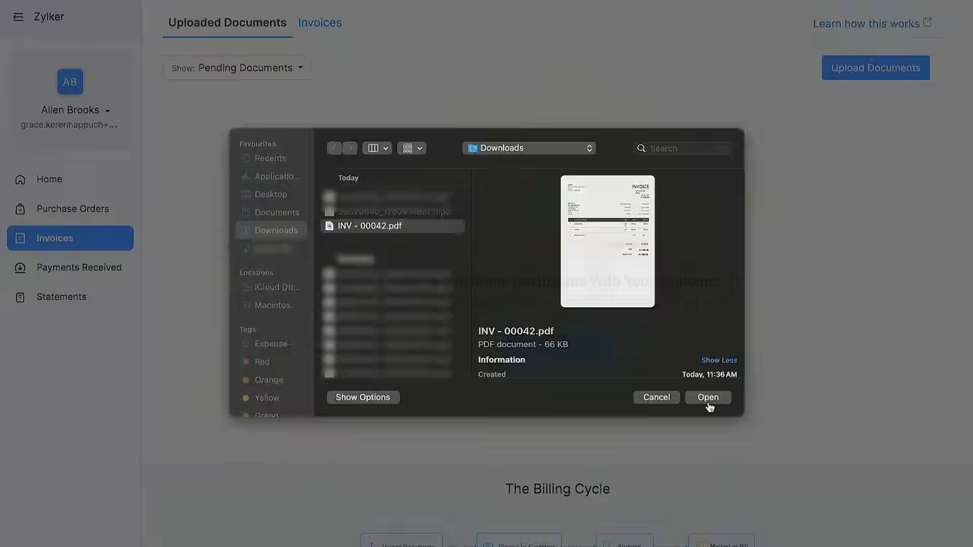
{"action": "left_click", "coordinate": [708, 397]}
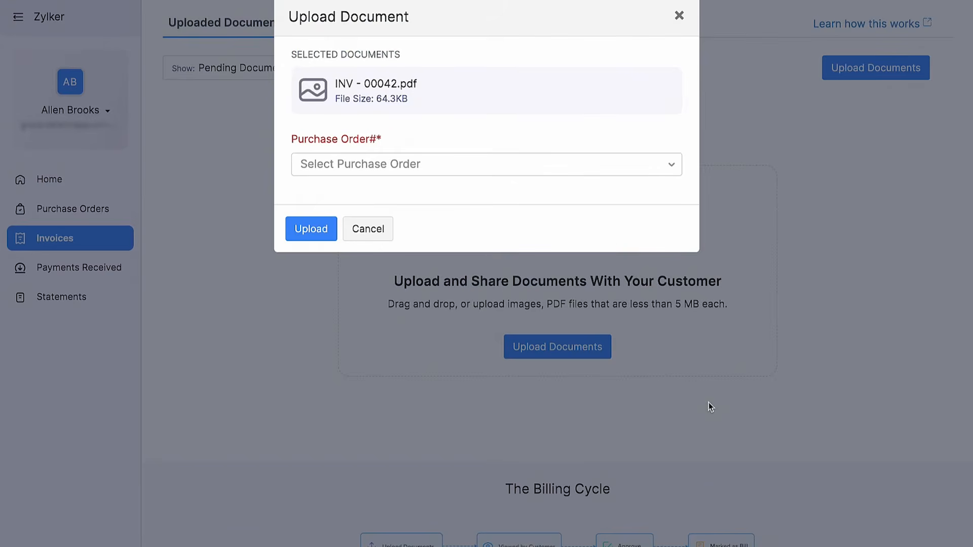
{"action": "left_click", "coordinate": [599, 166]}
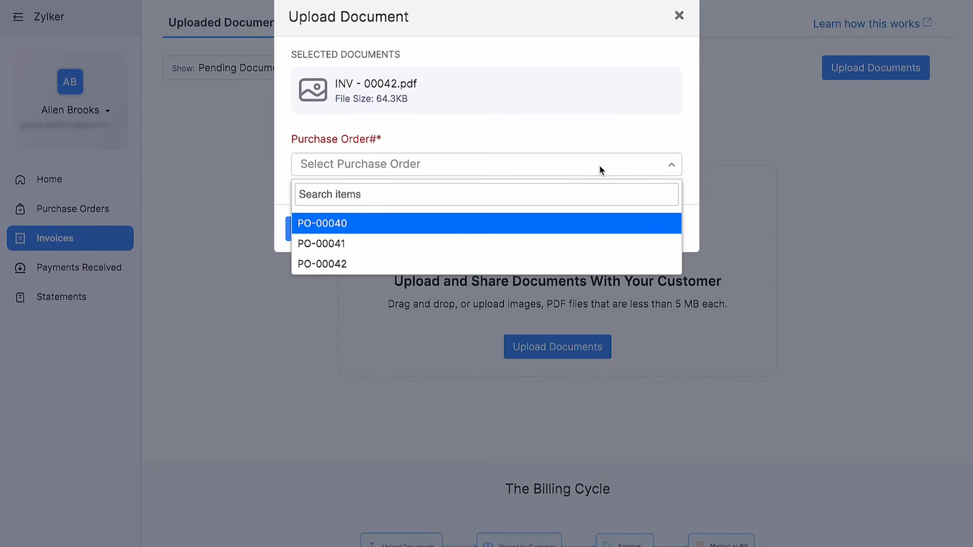
{"action": "left_click", "coordinate": [360, 360]}
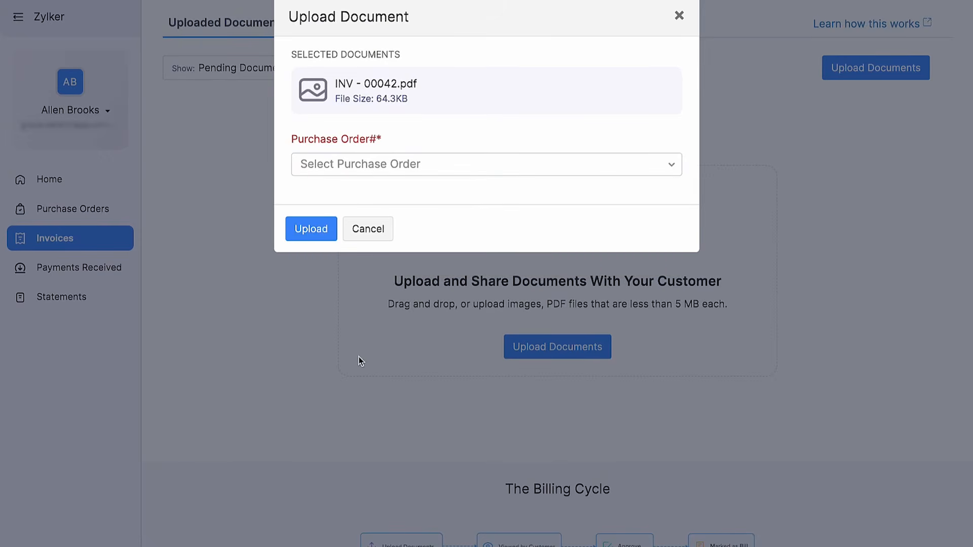
{"action": "left_click", "coordinate": [369, 232]}
- Upload the invoice file INV - 00042.pdf to purchase order PO-00042 in the vendor portal
{"action": "left_click", "coordinate": [108, 217]}
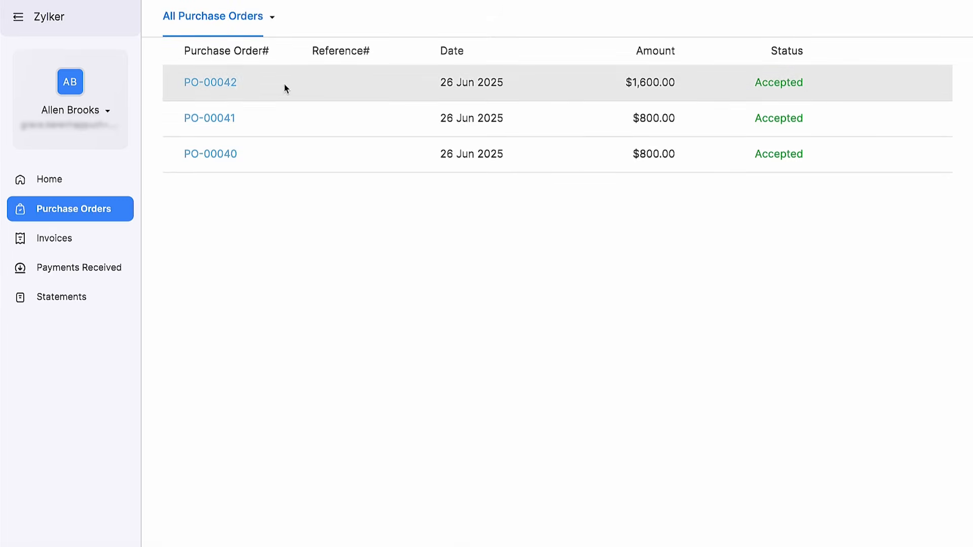
{"action": "left_click", "coordinate": [284, 83]}
{"action": "left_click", "coordinate": [633, 23]}
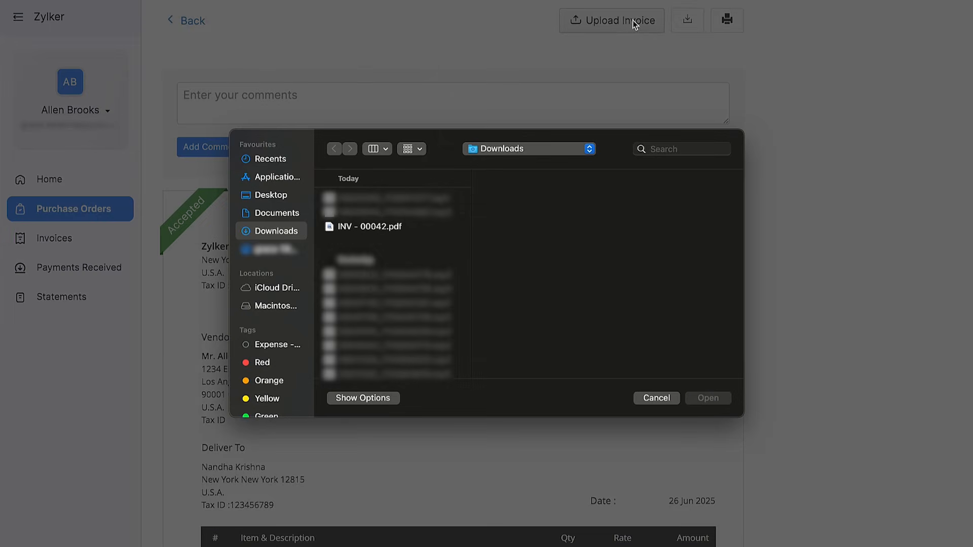
{"action": "left_click", "coordinate": [369, 227]}
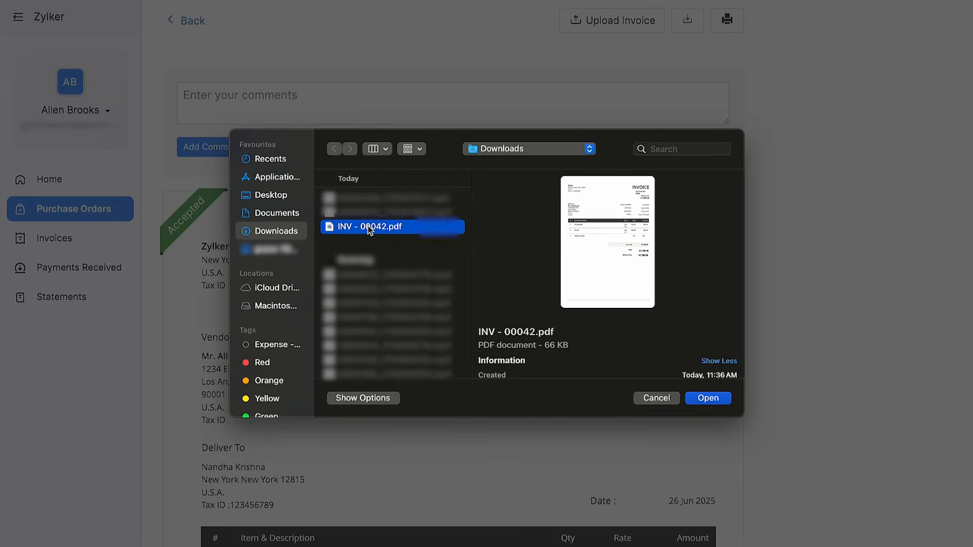
{"action": "left_click", "coordinate": [701, 398]}
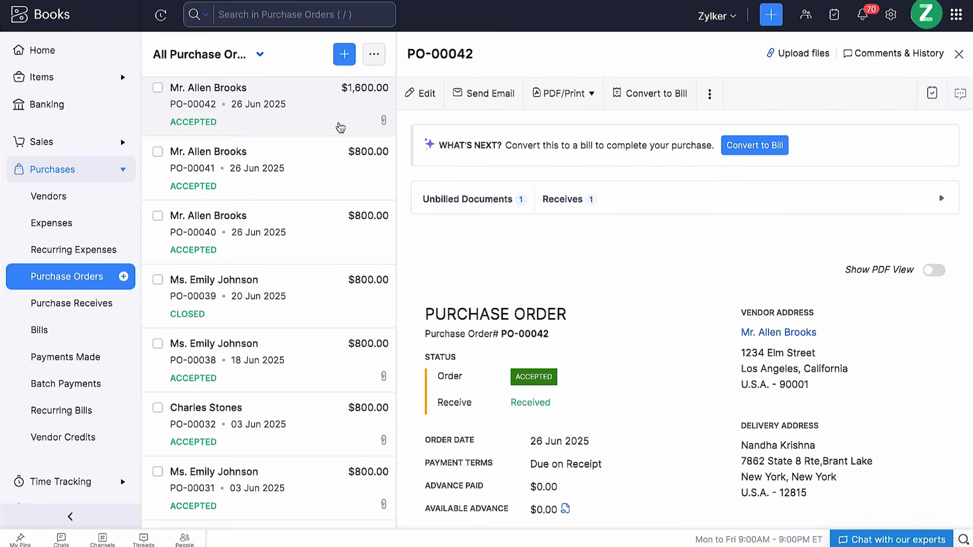
- In Zoho Books, convert PO-00042's unbilled document INV-00042.pdf to a bill and check the details filled into the new bill
{"action": "left_click", "coordinate": [472, 201]}
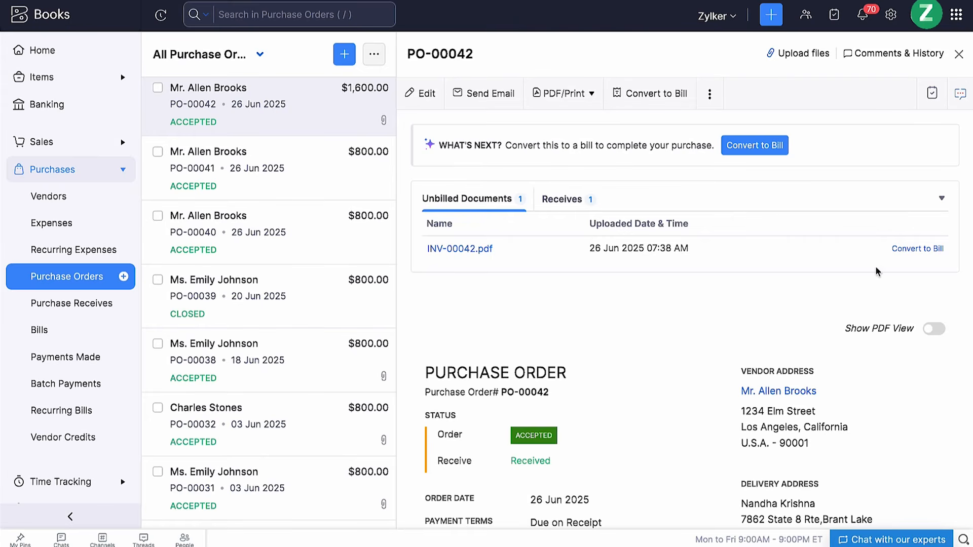
{"action": "left_click", "coordinate": [916, 249]}
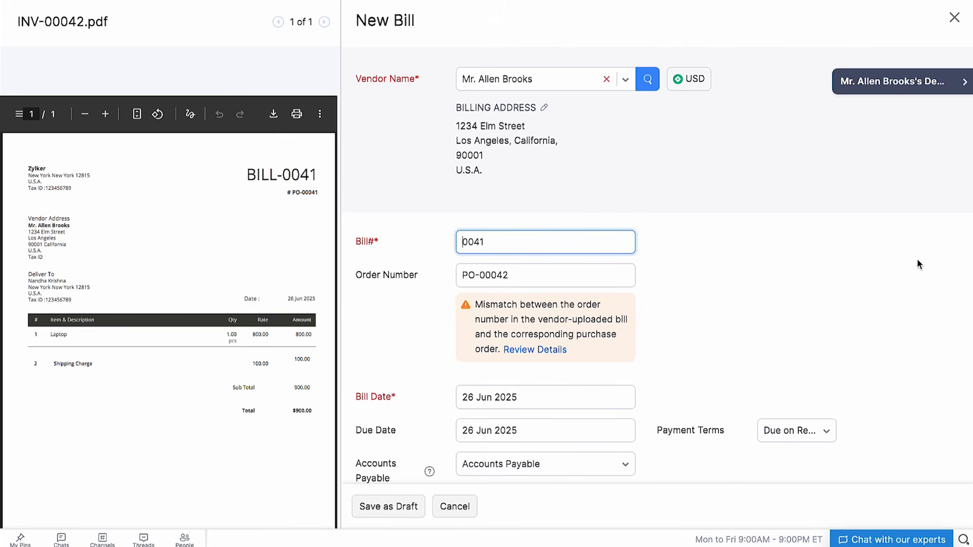
{"action": "scroll", "coordinate": [918, 260], "scroll_direction": "down", "scroll_amount": 7}
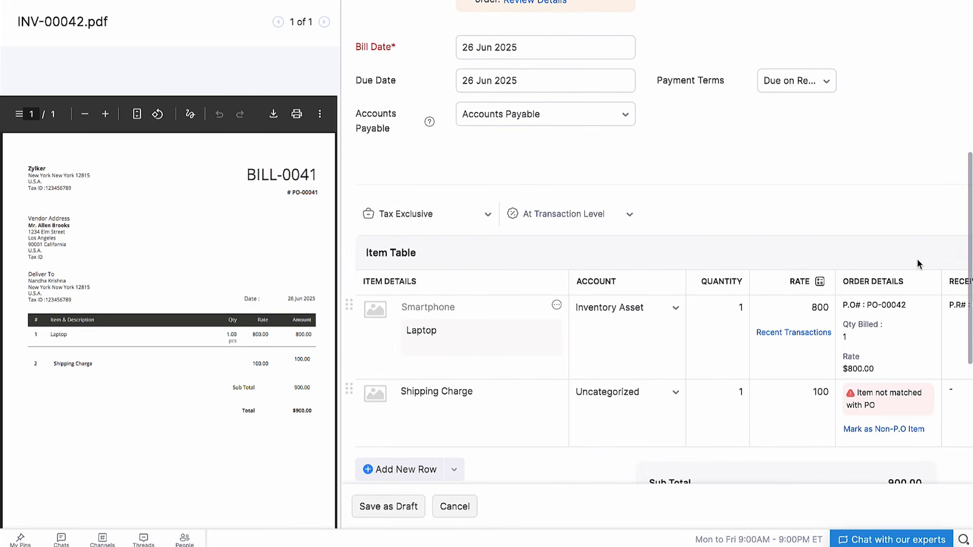
{"action": "scroll", "coordinate": [918, 264], "scroll_direction": "up", "scroll_amount": 6}
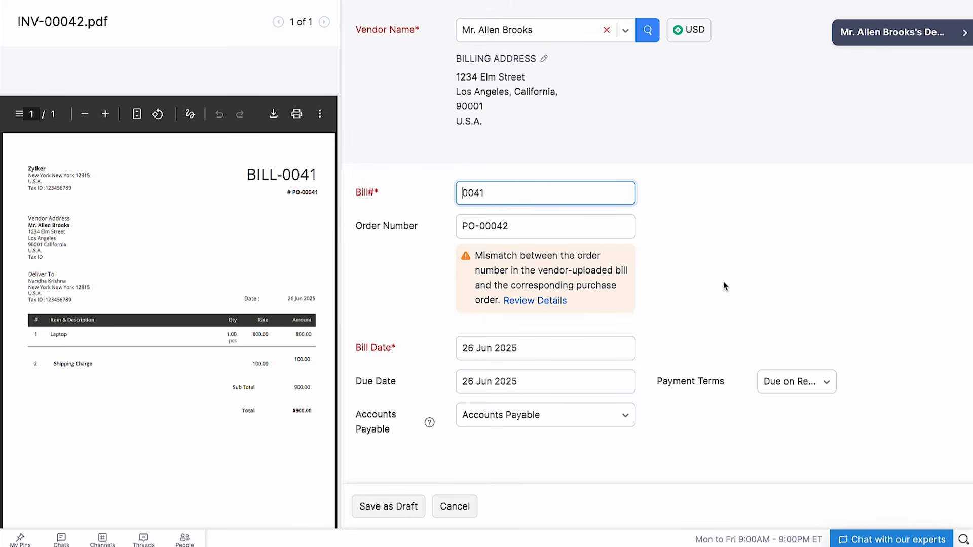
- Review the order number mismatch on the new bill and keep the order number as PO-00042
{"action": "left_click", "coordinate": [544, 302]}
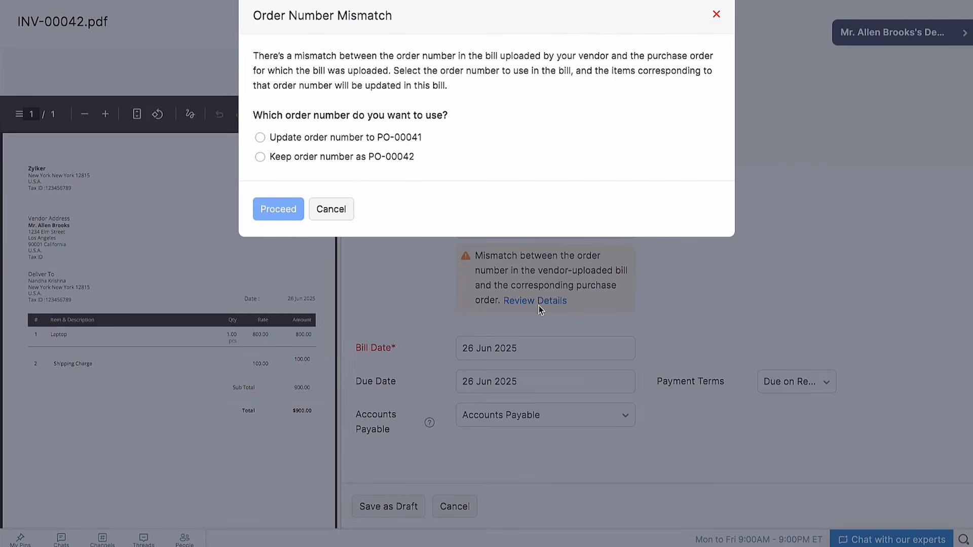
{"action": "left_click", "coordinate": [343, 160]}
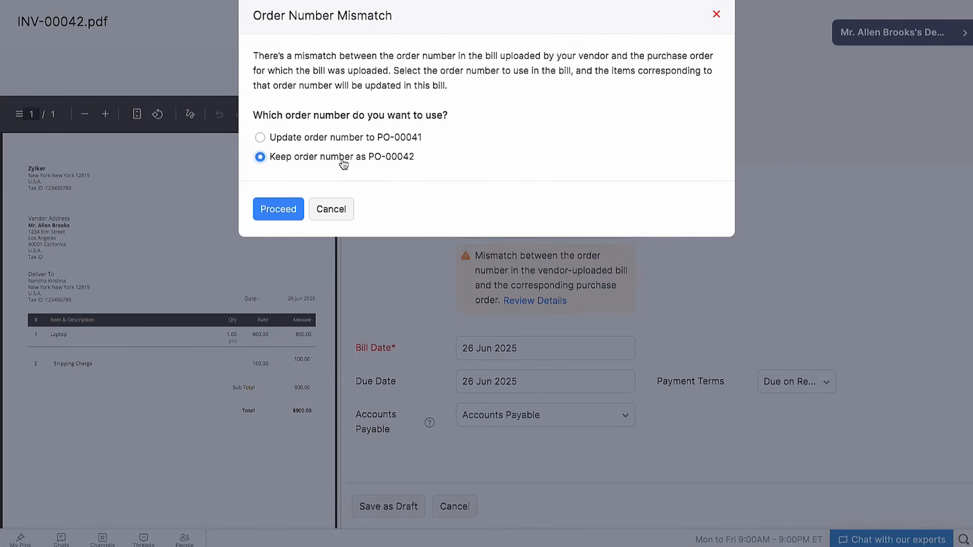
{"action": "left_click", "coordinate": [288, 210]}
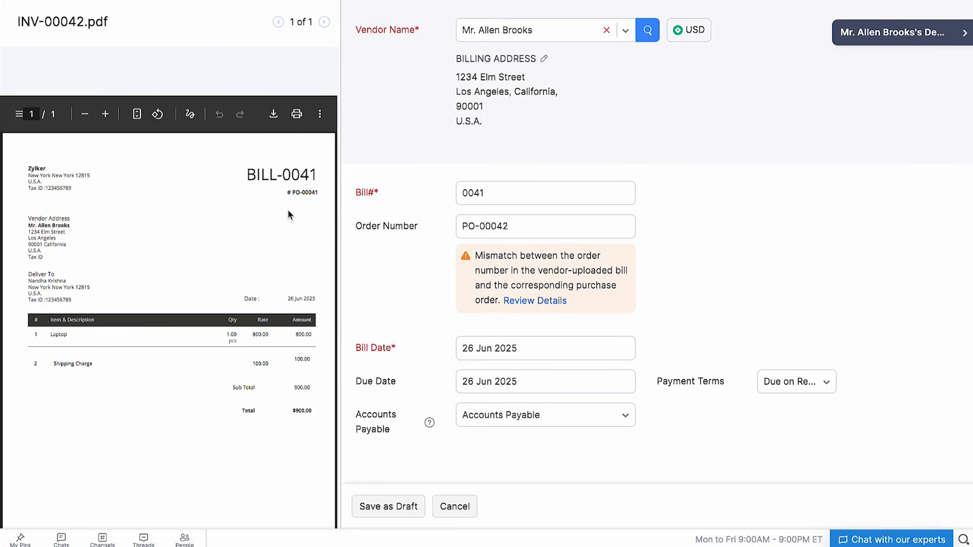
- Mark the Shipping Charge line as a non-P.O. item and save the bill as a draft
{"action": "scroll", "coordinate": [555, 431], "scroll_direction": "down", "scroll_amount": 7}
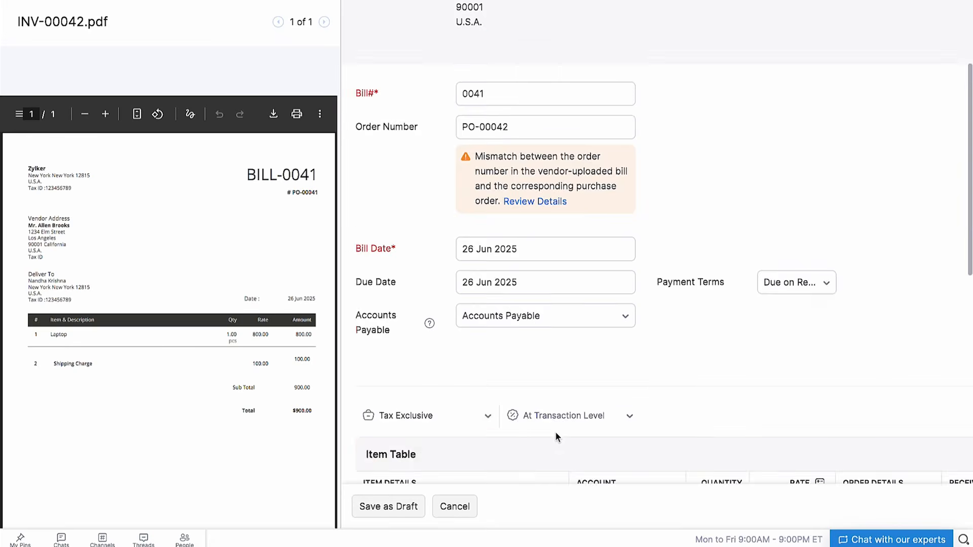
{"action": "scroll", "coordinate": [556, 433], "scroll_direction": "down", "scroll_amount": 1}
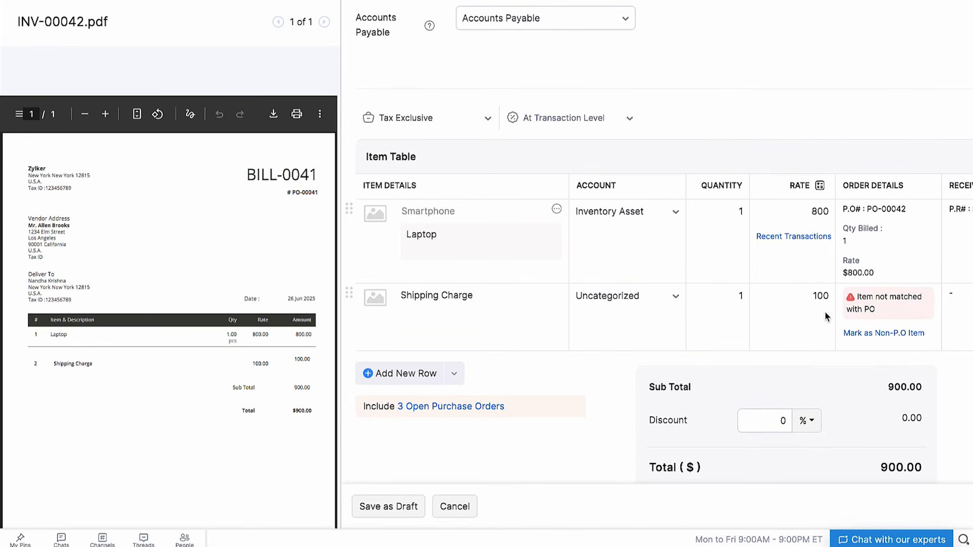
{"action": "scroll", "coordinate": [885, 279], "scroll_direction": "right", "scroll_amount": 5}
{"action": "scroll", "coordinate": [884, 278], "scroll_direction": "left", "scroll_amount": 4}
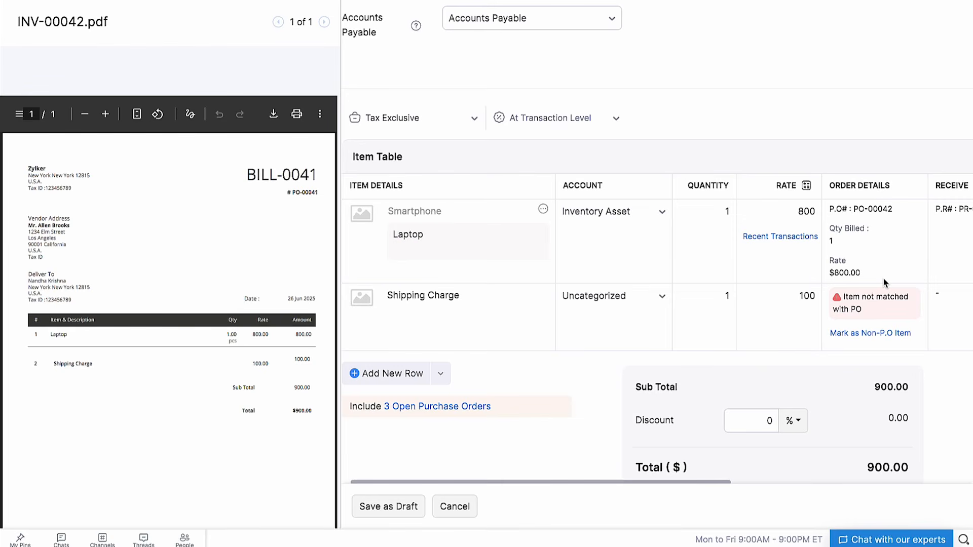
{"action": "left_click", "coordinate": [853, 333]}
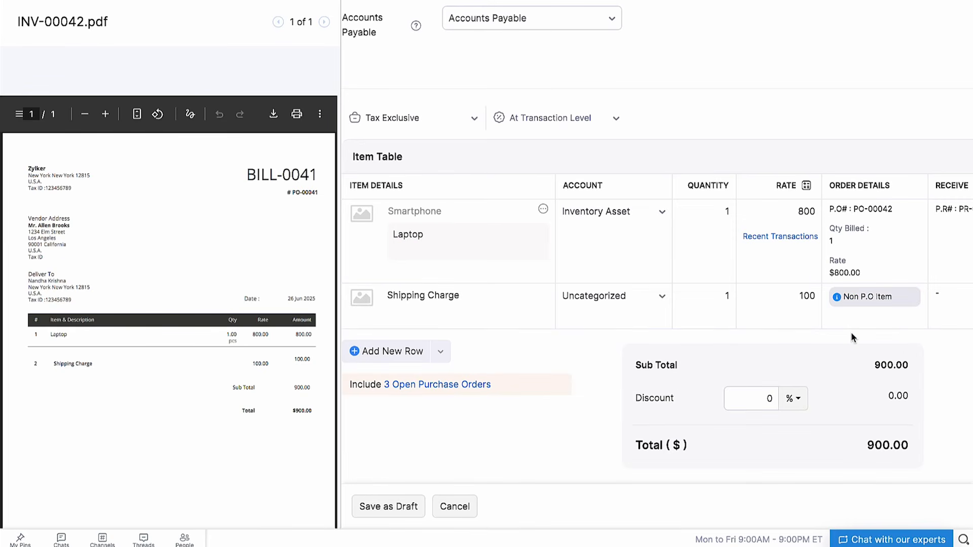
{"action": "left_click", "coordinate": [404, 507]}
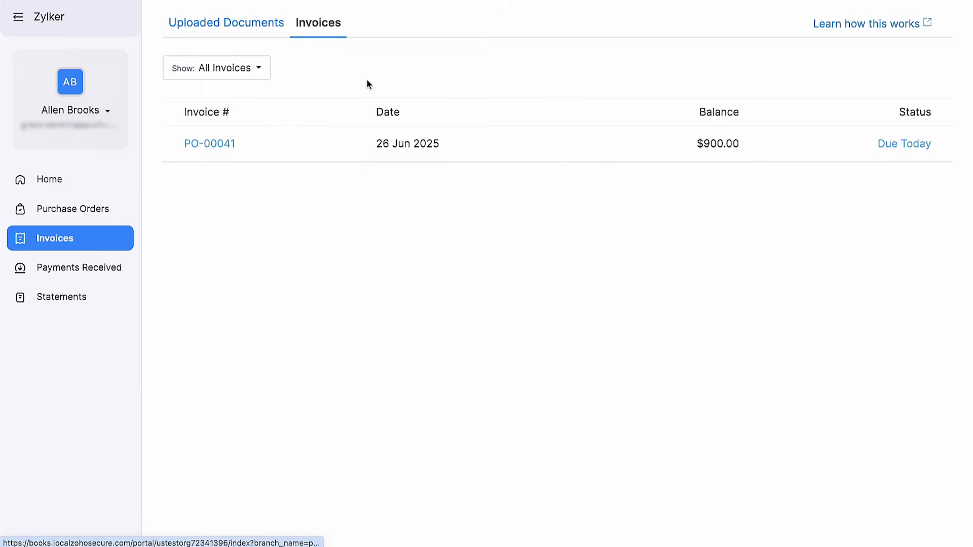
- Open the invoice dated 26 Jun 2025 in the vendor portal and review its details
{"action": "left_click", "coordinate": [443, 144]}
{"action": "scroll", "coordinate": [443, 144], "scroll_direction": "down", "scroll_amount": 3}
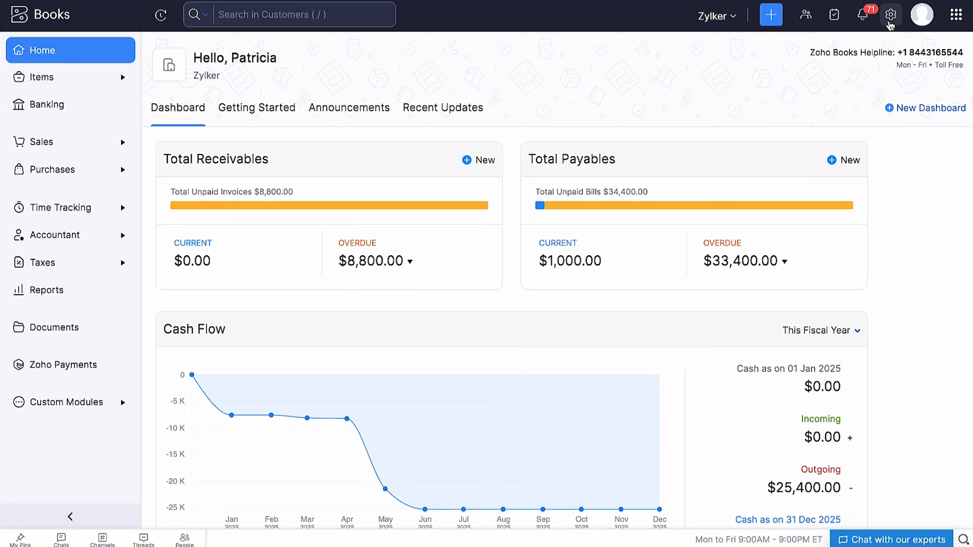
- Enable Bill Reconciliation with 3-Way Matching in the Bills settings of Zoho Books and save
{"action": "left_click", "coordinate": [891, 15]}
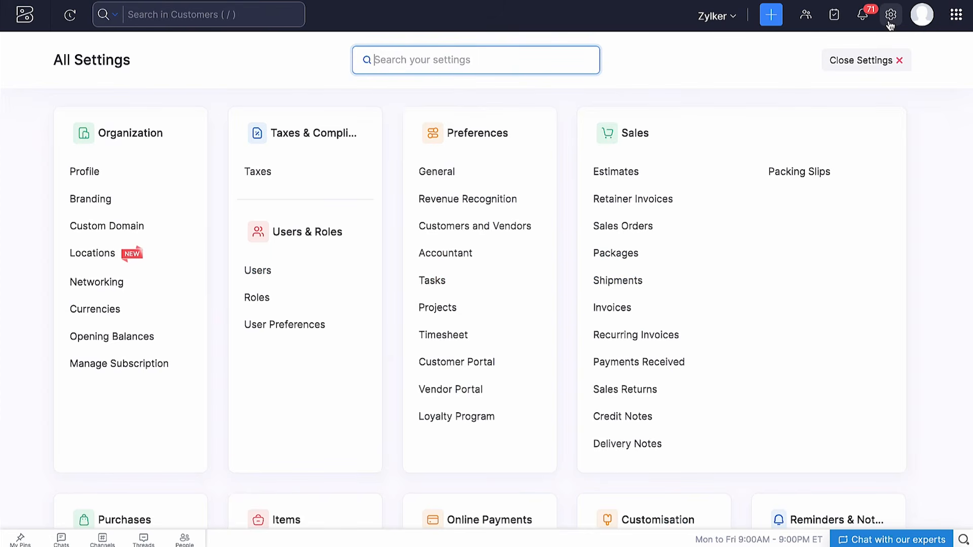
{"action": "scroll", "coordinate": [200, 439], "scroll_direction": "down", "scroll_amount": 3}
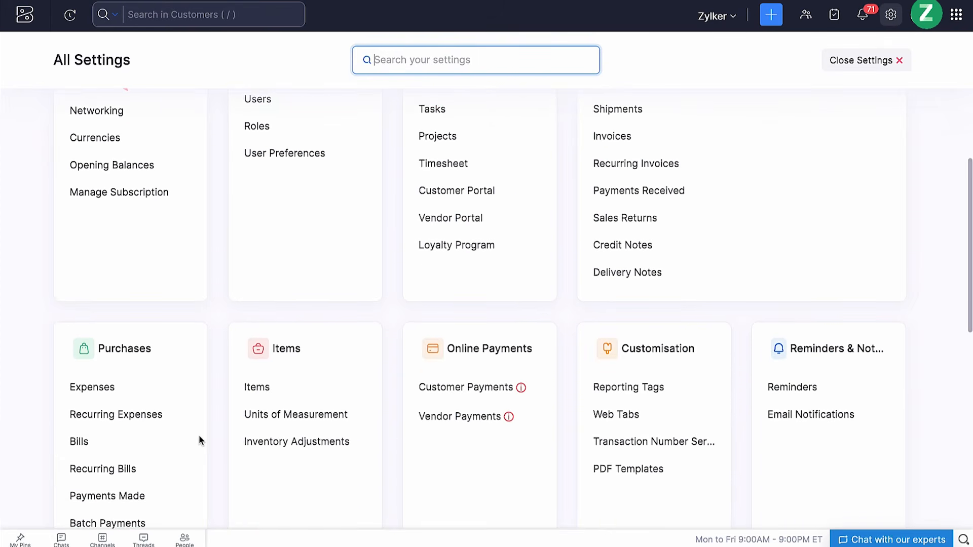
{"action": "left_click", "coordinate": [171, 442]}
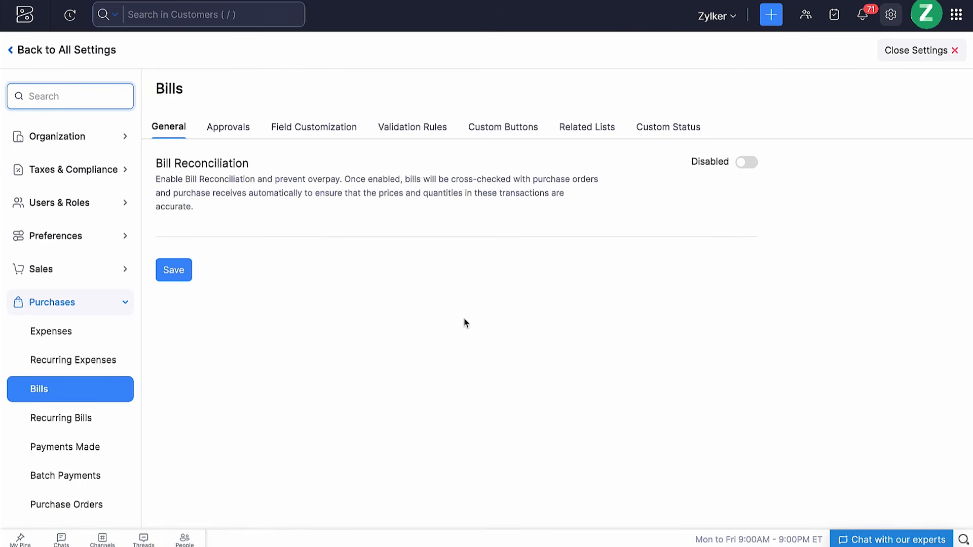
{"action": "left_click", "coordinate": [747, 162]}
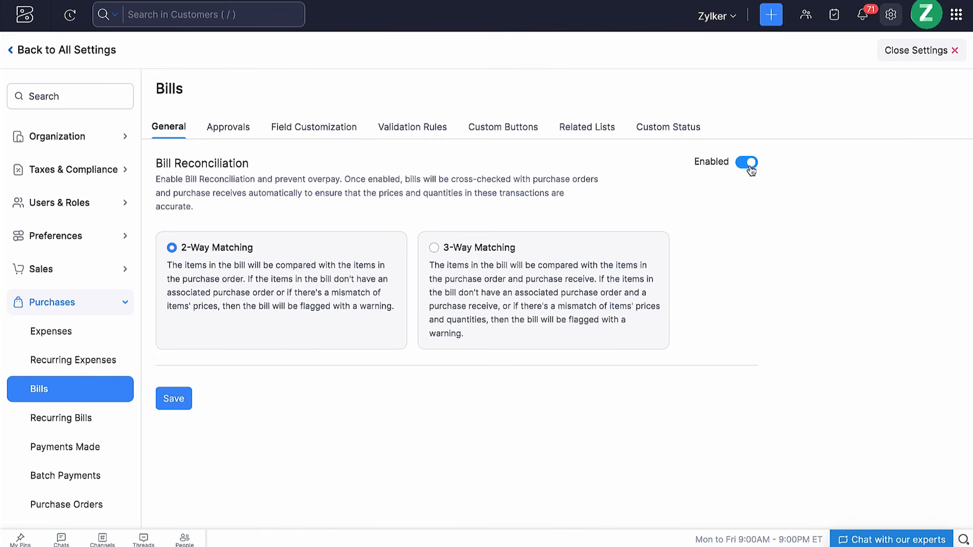
{"action": "left_click", "coordinate": [495, 252]}
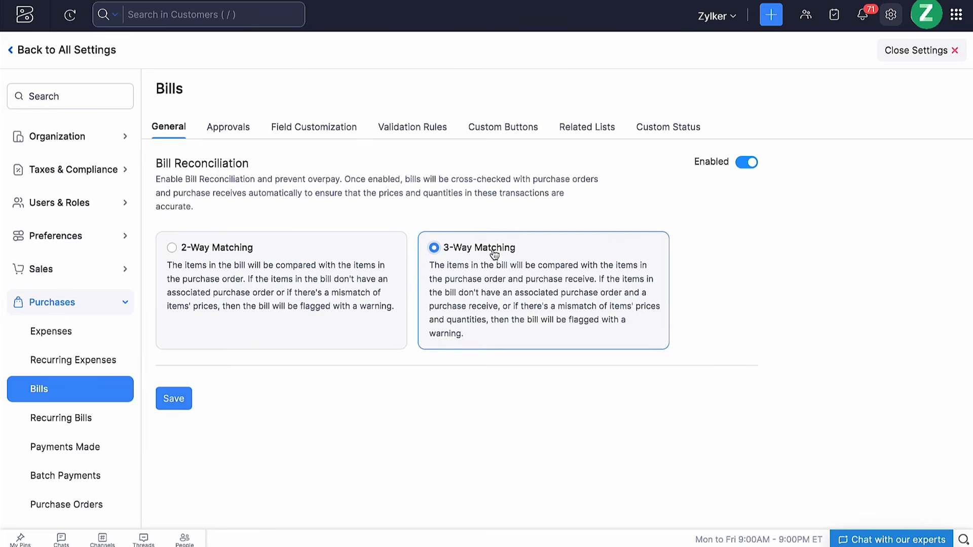
{"action": "left_click", "coordinate": [174, 399]}
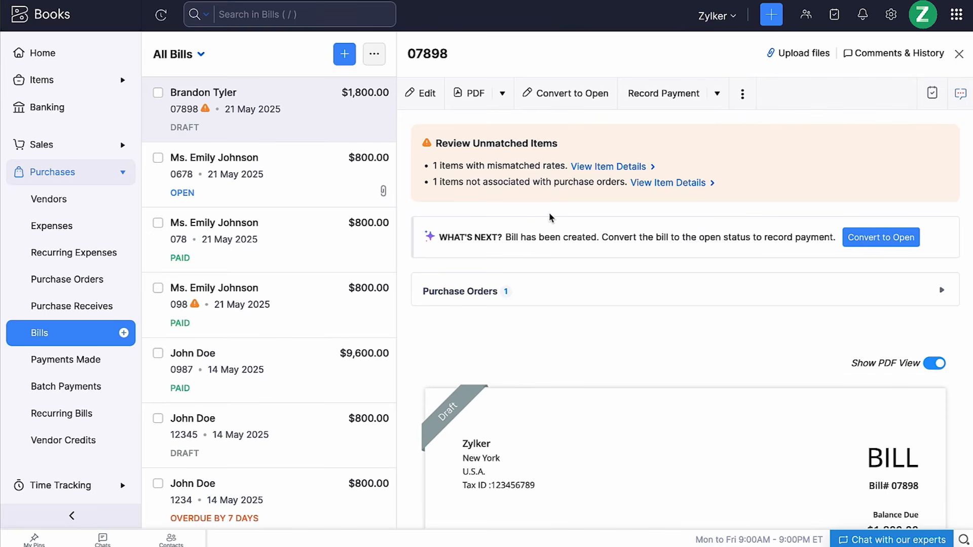
- Review the items with mismatched rates and the items not associated with purchase orders on bill 07898
{"action": "left_click", "coordinate": [604, 169]}
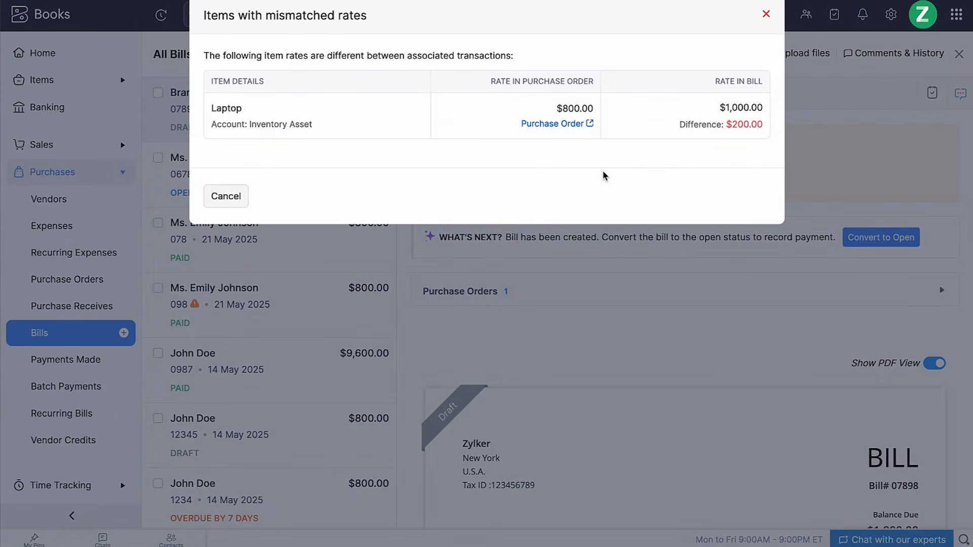
{"action": "left_click", "coordinate": [228, 203]}
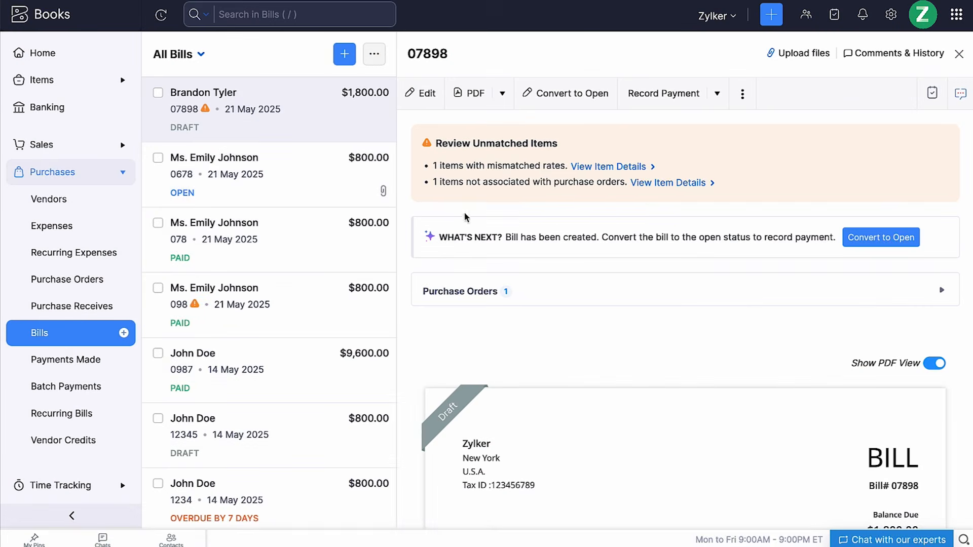
{"action": "left_click", "coordinate": [662, 184]}
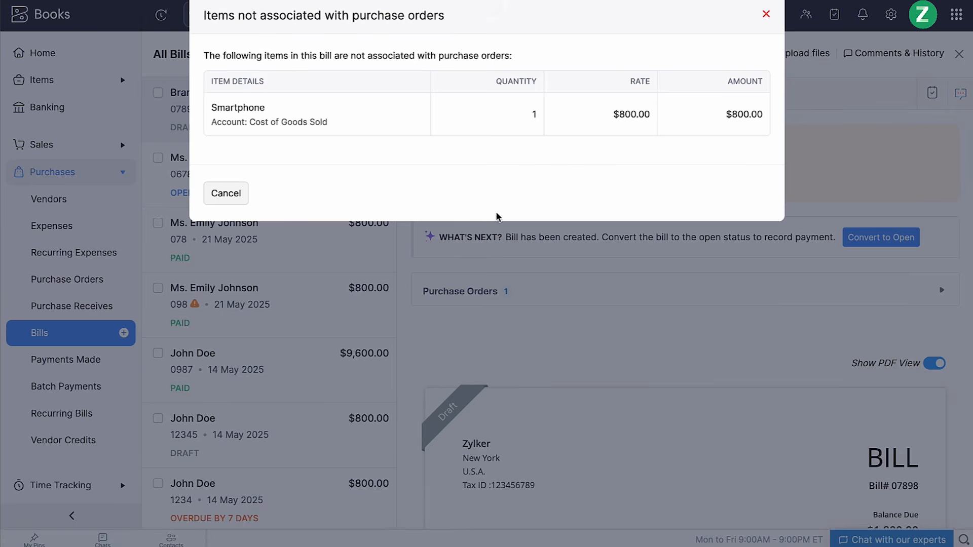
{"action": "left_click", "coordinate": [227, 194]}
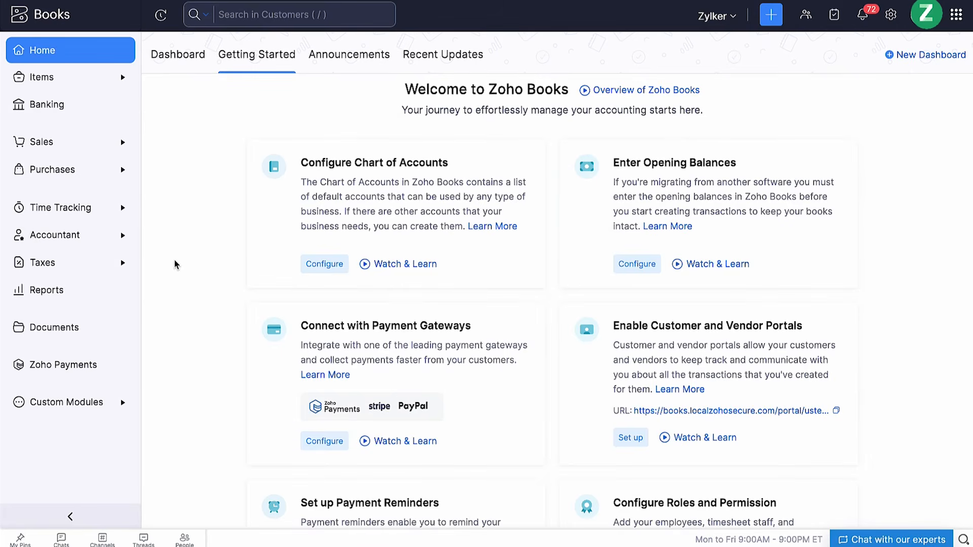
- Start a new batch payment named "Vendor Batch Payments - June 2025" and choose the first listed paid-through account
{"action": "left_click", "coordinate": [109, 174]}
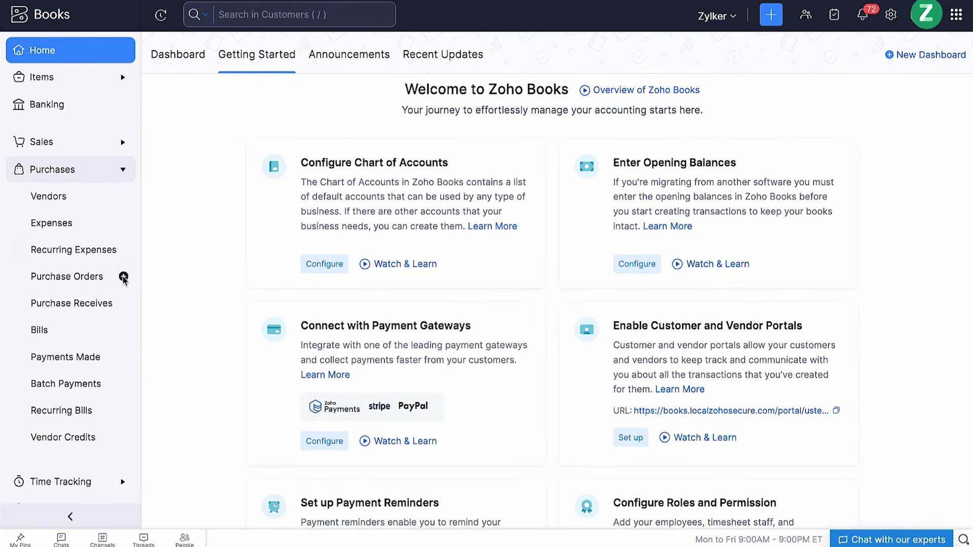
{"action": "left_click", "coordinate": [123, 393]}
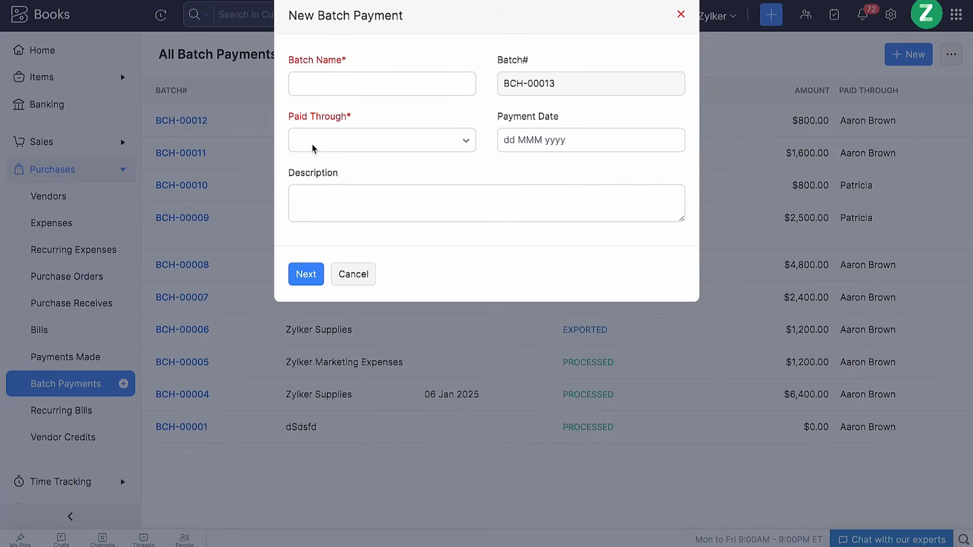
{"action": "left_click", "coordinate": [372, 90]}
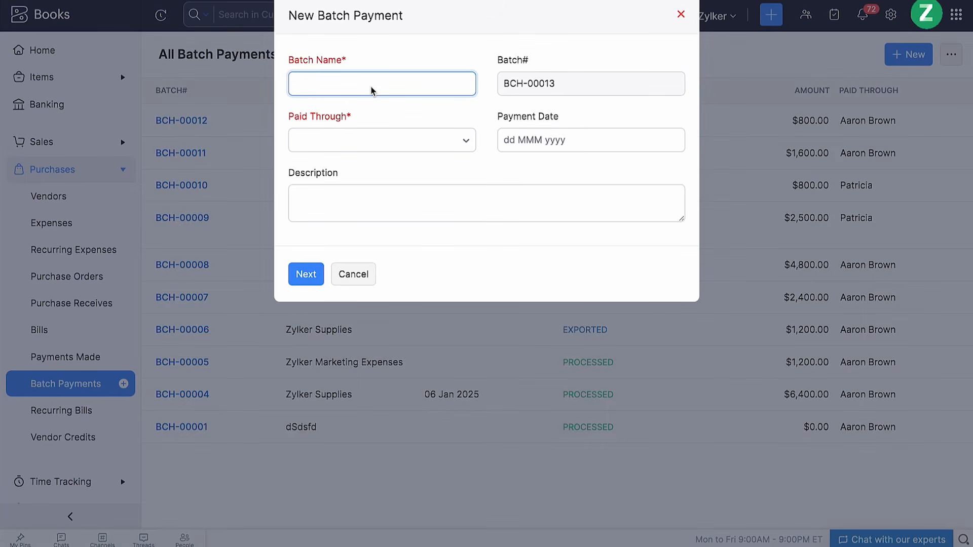
{"action": "type", "text": "Vendor Batch Payments - June 2025"}
{"action": "left_click", "coordinate": [290, 144]}
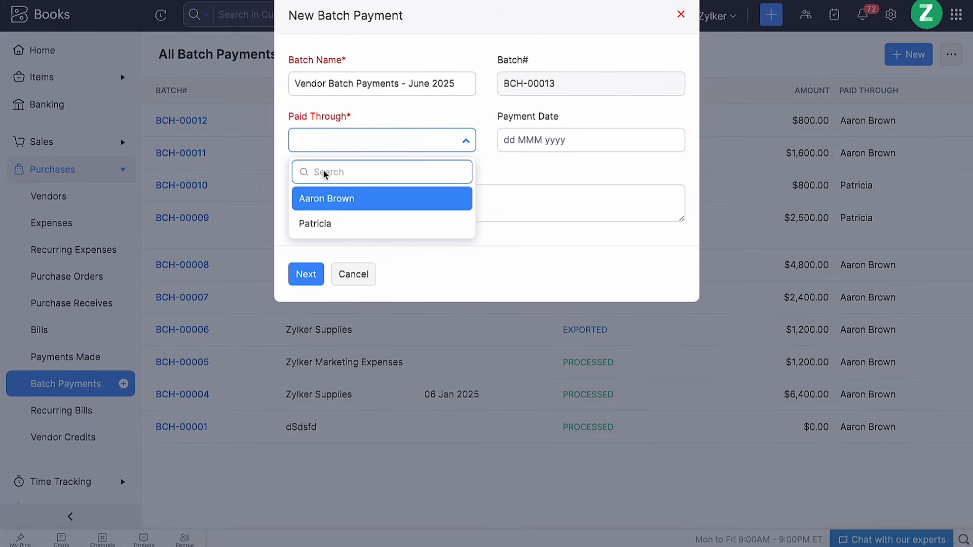
{"action": "left_click", "coordinate": [350, 197]}
- Set the payment date to 01 Jun 2025, describe it as "This batch includes payments made to multiple vendors during June 2025", and continue to adding bills
{"action": "left_click", "coordinate": [552, 140]}
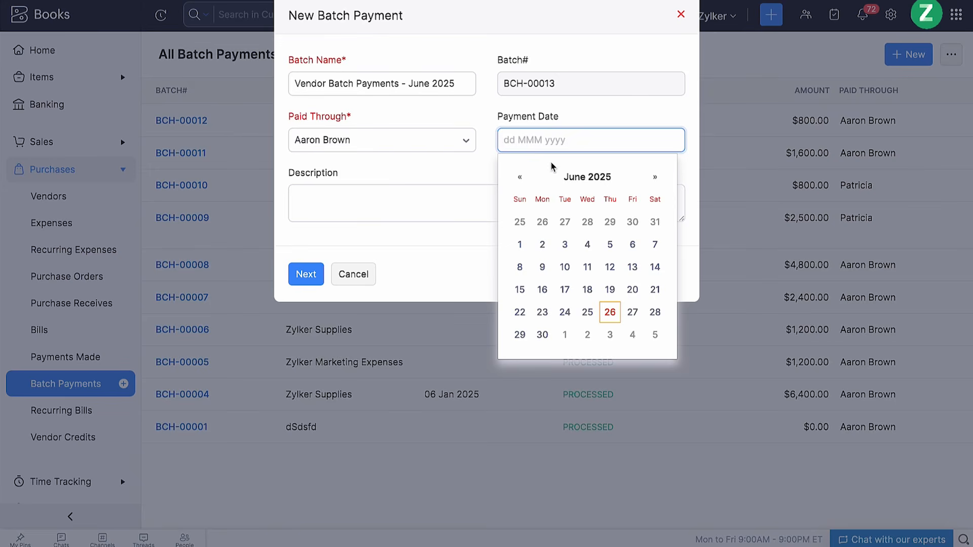
{"action": "left_click", "coordinate": [522, 245]}
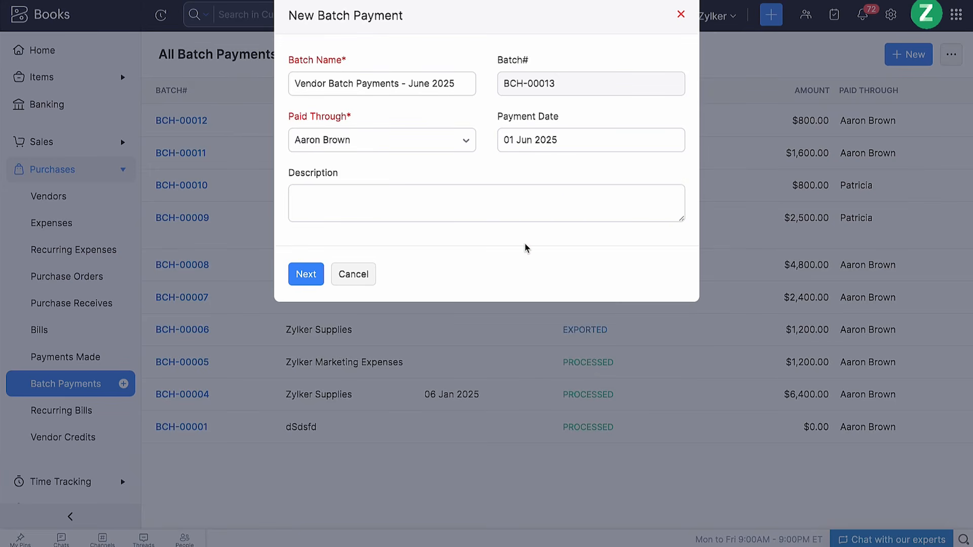
{"action": "left_click", "coordinate": [504, 217]}
{"action": "type", "text": "This batch includes payments made to multiple vendors during June 2025"}
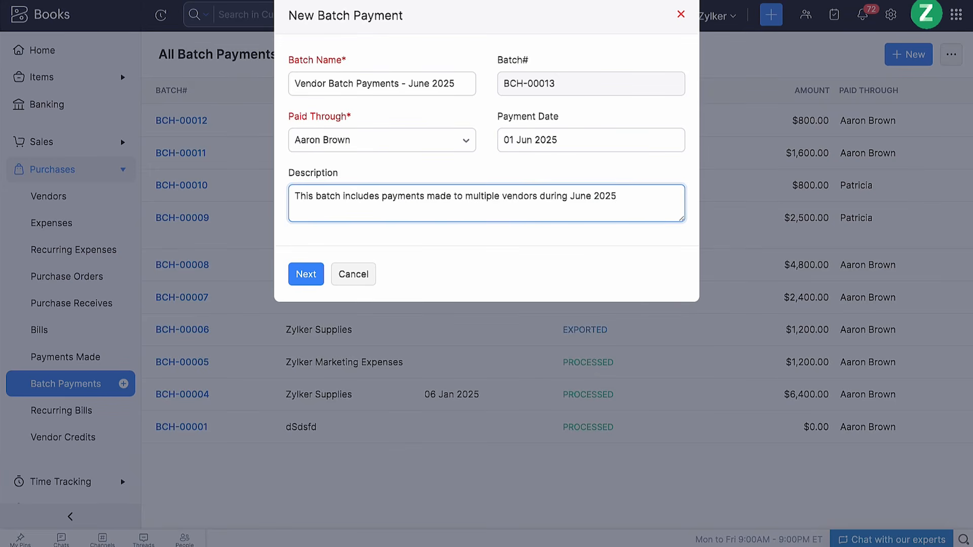
{"action": "left_click", "coordinate": [306, 273]}
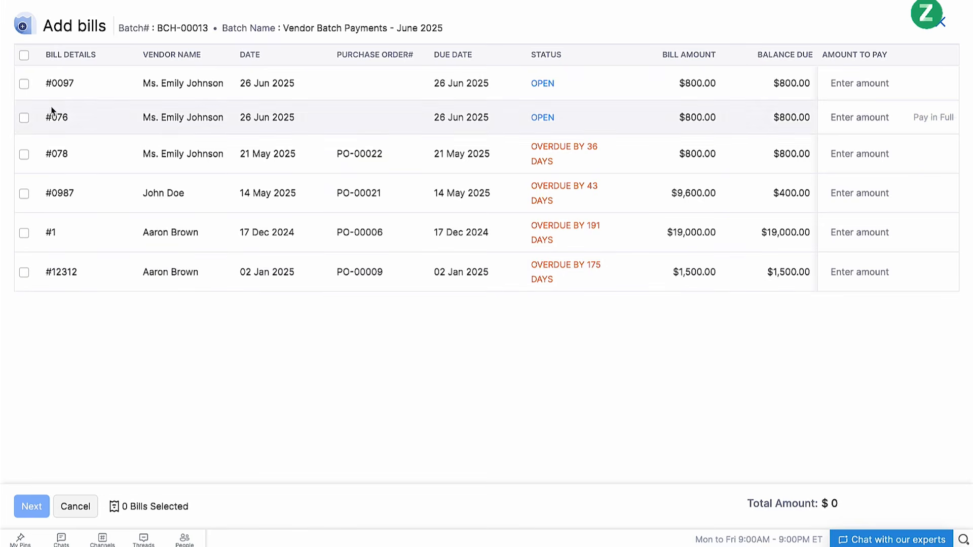
- Select bills #0097, #076 and #078 for the batch payment
{"action": "left_click", "coordinate": [23, 84]}
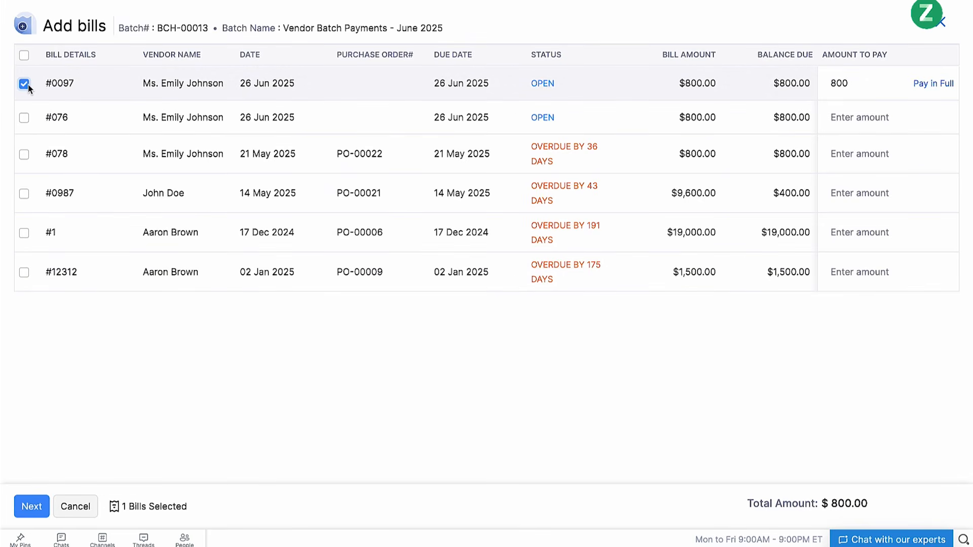
{"action": "left_click", "coordinate": [24, 117]}
{"action": "left_click", "coordinate": [24, 154]}
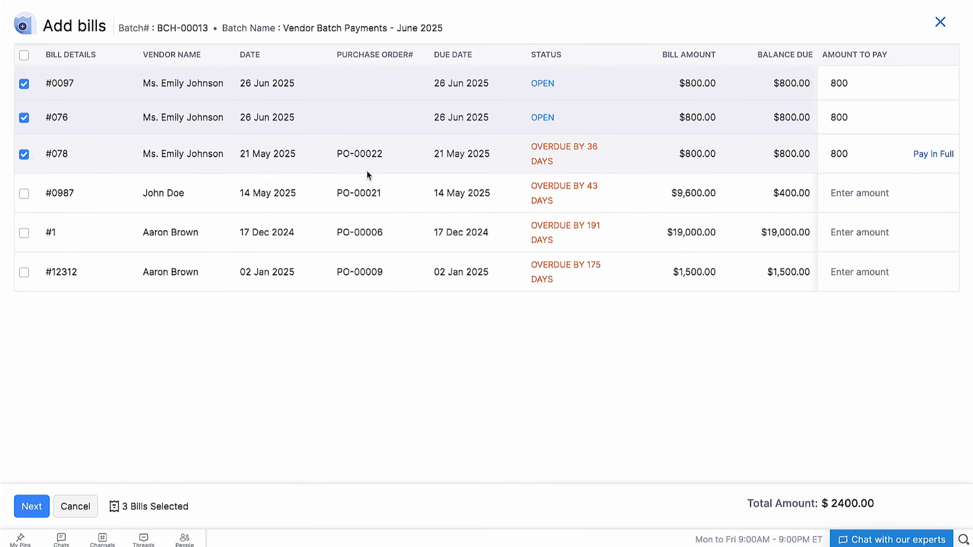
- Set the amount to pay for bill #0097 to 700 and continue to the payment review
{"action": "left_click", "coordinate": [835, 87]}
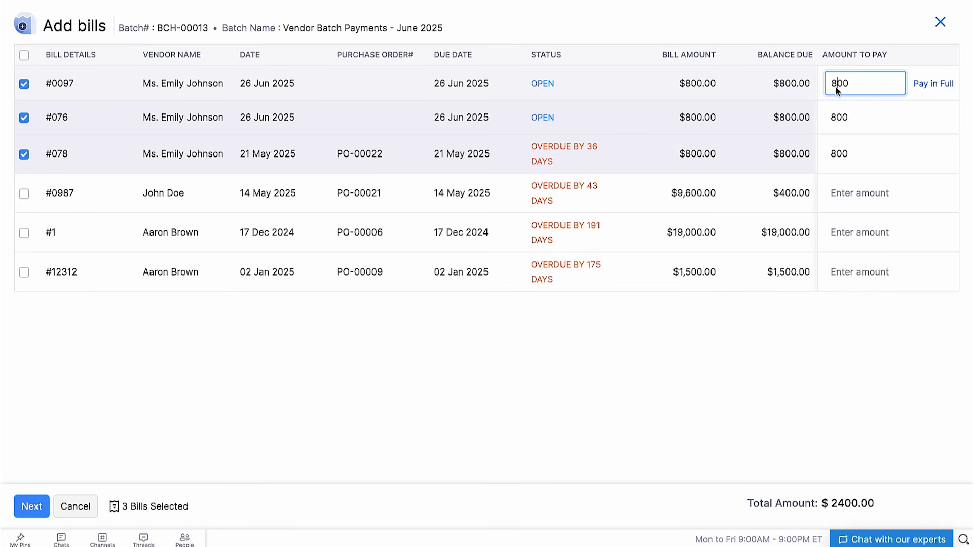
{"action": "key", "text": "BackSpace"}
{"action": "type", "text": "7"}
{"action": "left_click", "coordinate": [29, 507]}
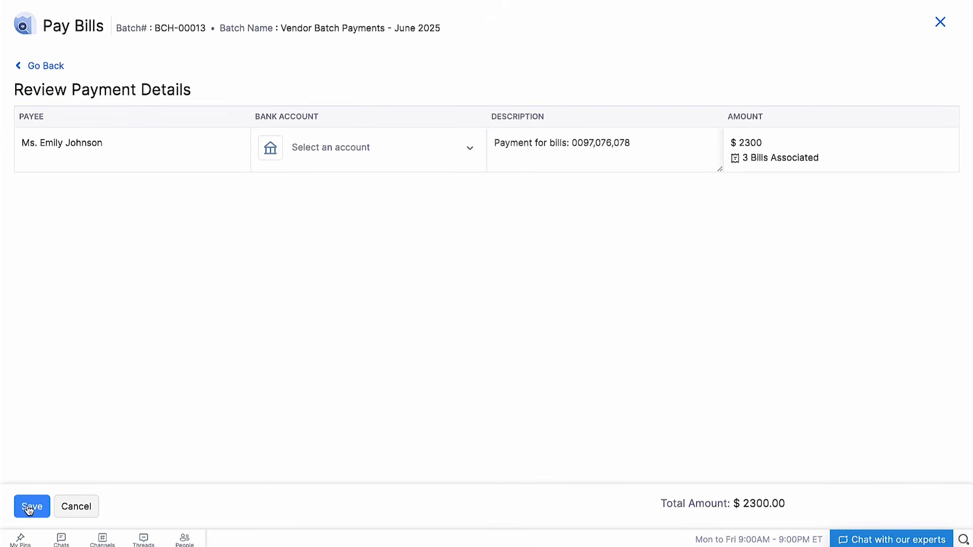
- Choose the payee's Bank of America account and save the batch payment
{"action": "left_click", "coordinate": [407, 161]}
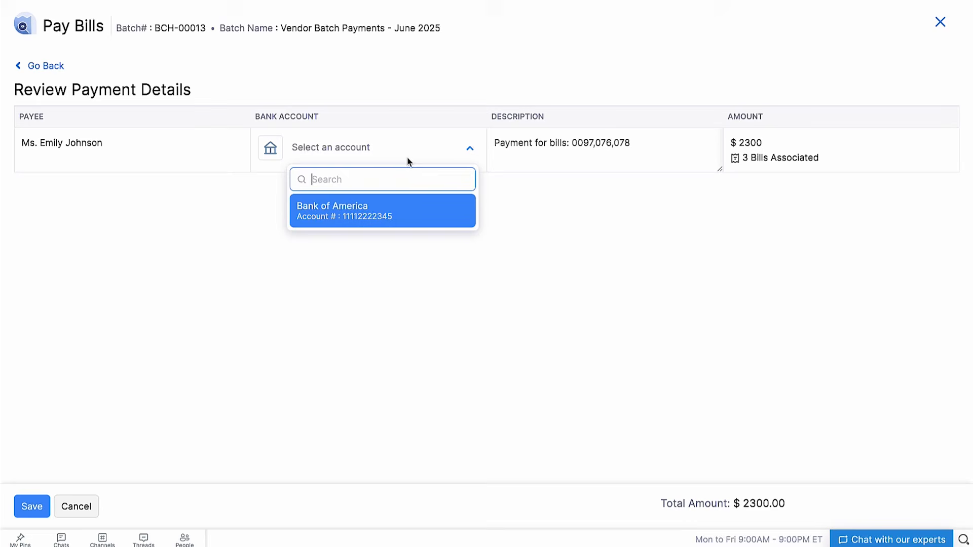
{"action": "left_click", "coordinate": [375, 205]}
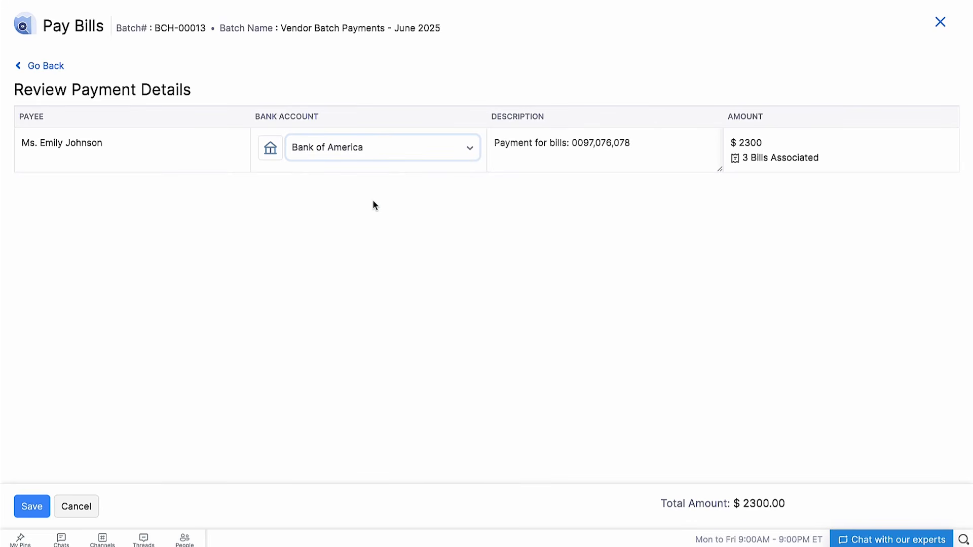
{"action": "left_click", "coordinate": [30, 505]}
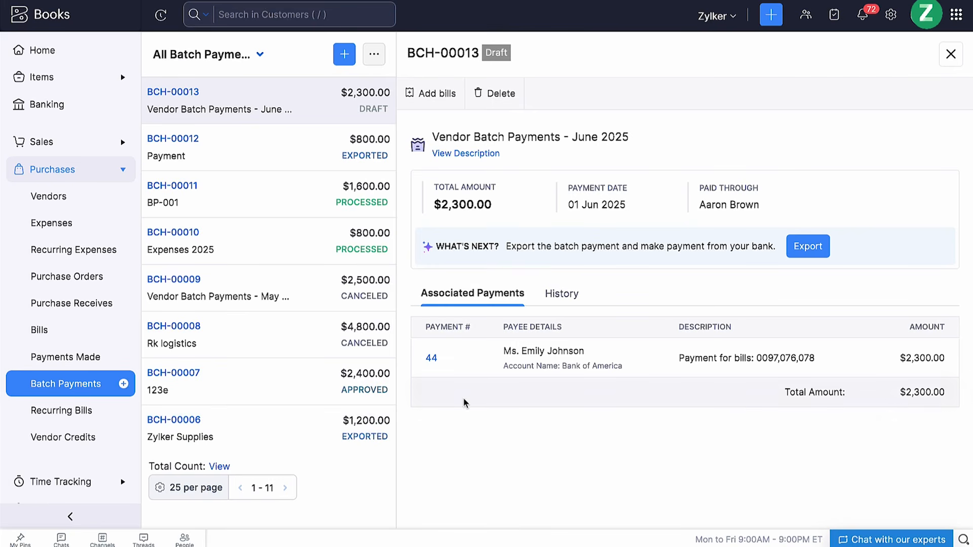
- Export the batch payment as CSV (Comma Separated Value), entering a file protection password
{"action": "left_click", "coordinate": [799, 259]}
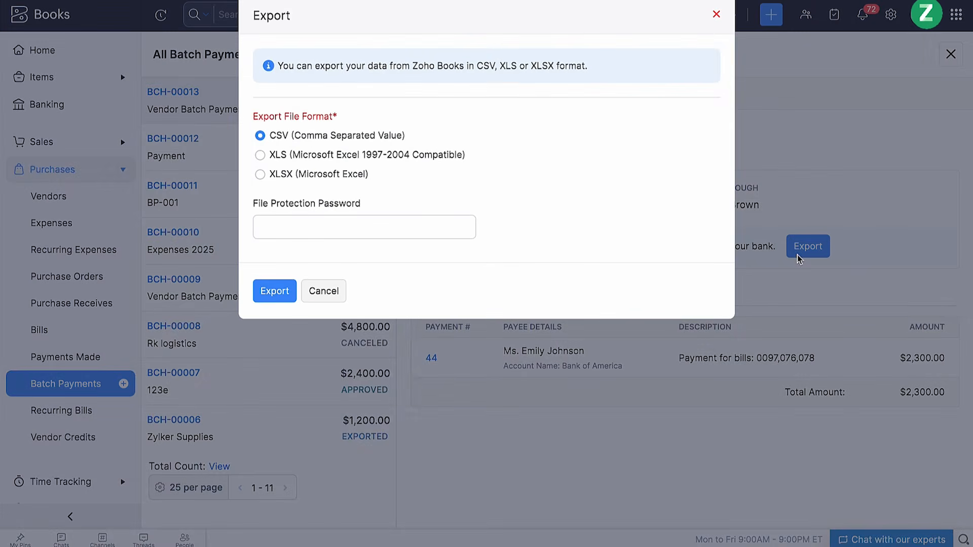
{"action": "left_click", "coordinate": [360, 227]}
{"action": "type", "text": "••••••••"}
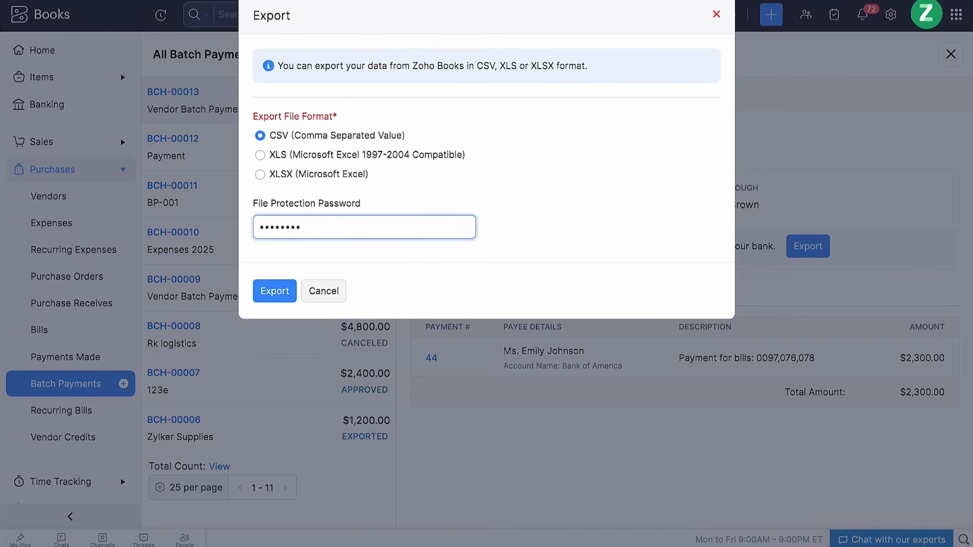
{"action": "left_click", "coordinate": [285, 291]}
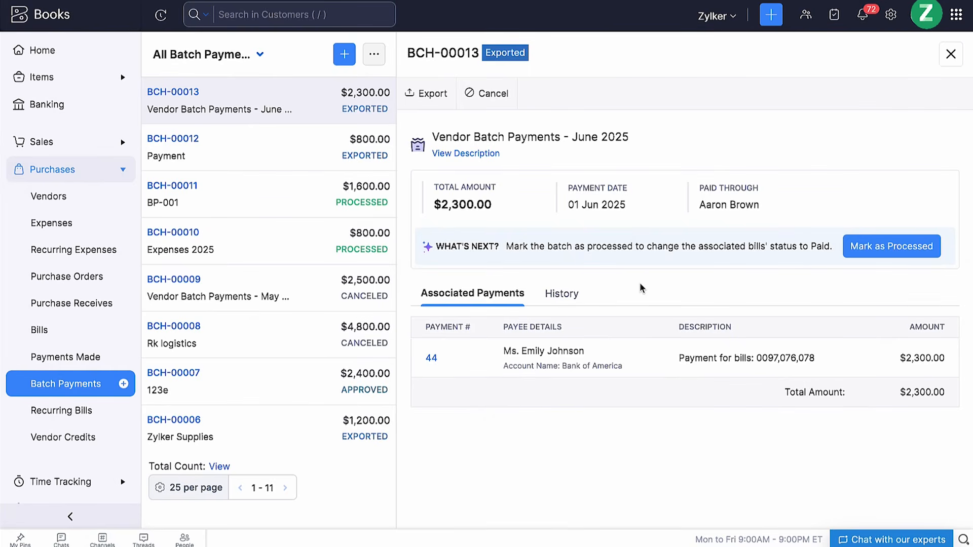
- Start marking the exported batch as processed, keeping the payment status Success and entering reference number REF-087
{"action": "left_click", "coordinate": [850, 248]}
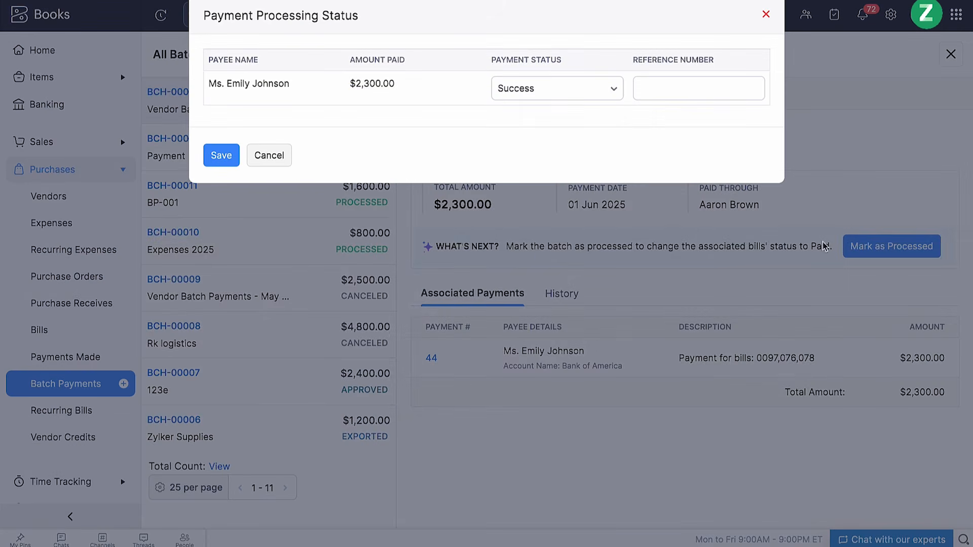
{"action": "left_click", "coordinate": [598, 93]}
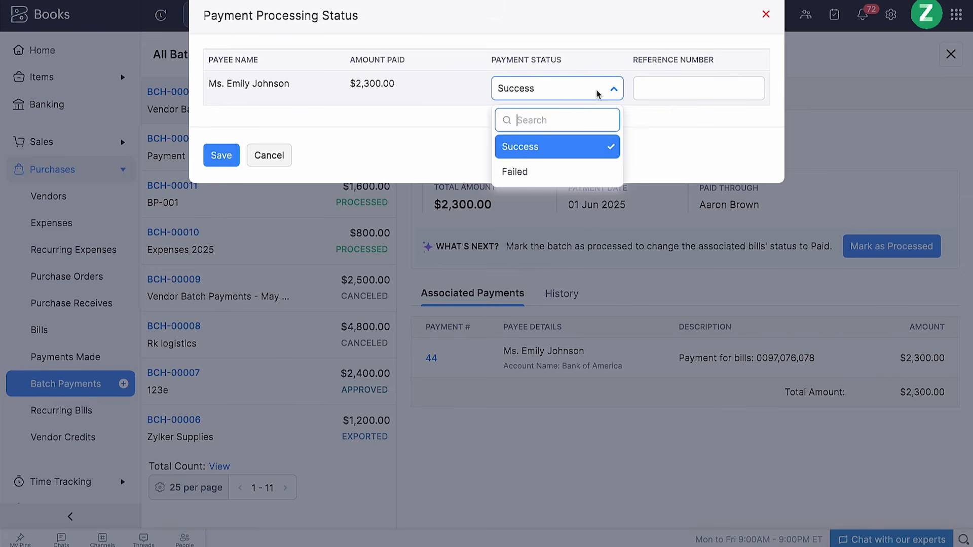
{"action": "left_click", "coordinate": [598, 94]}
{"action": "left_click", "coordinate": [679, 97]}
{"action": "type", "text": "REF-087"}
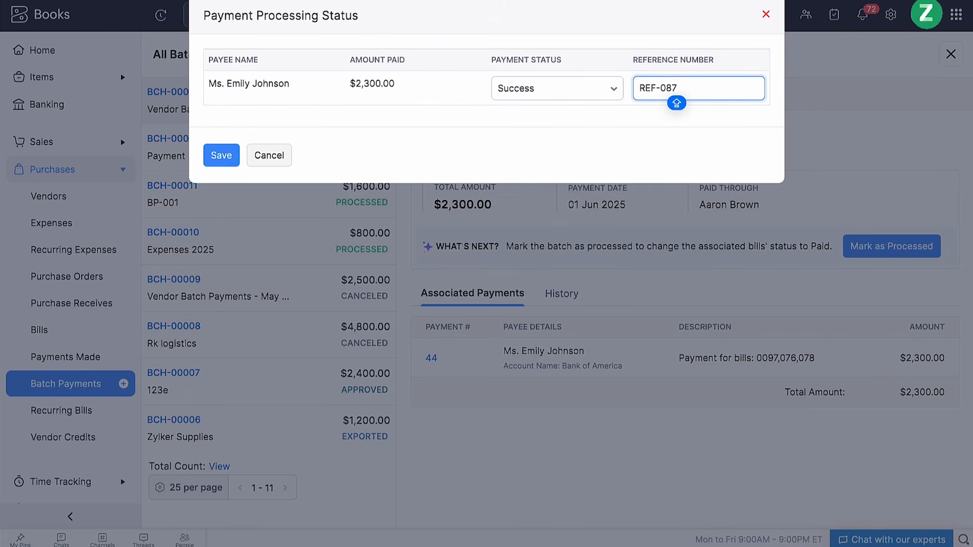
- Set the payment status to Failed and open the failure reason for entry
{"action": "left_click", "coordinate": [582, 90]}
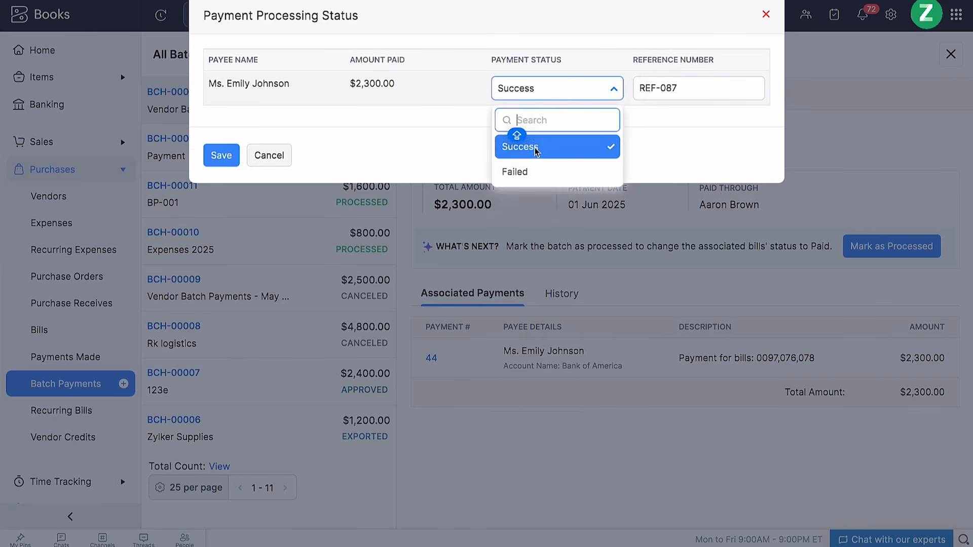
{"action": "left_click", "coordinate": [517, 170]}
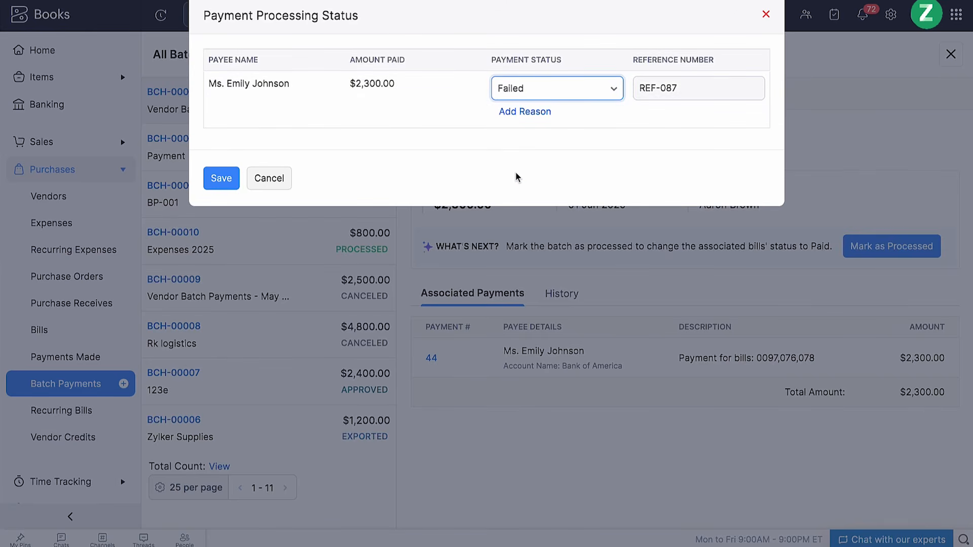
{"action": "left_click", "coordinate": [532, 111]}
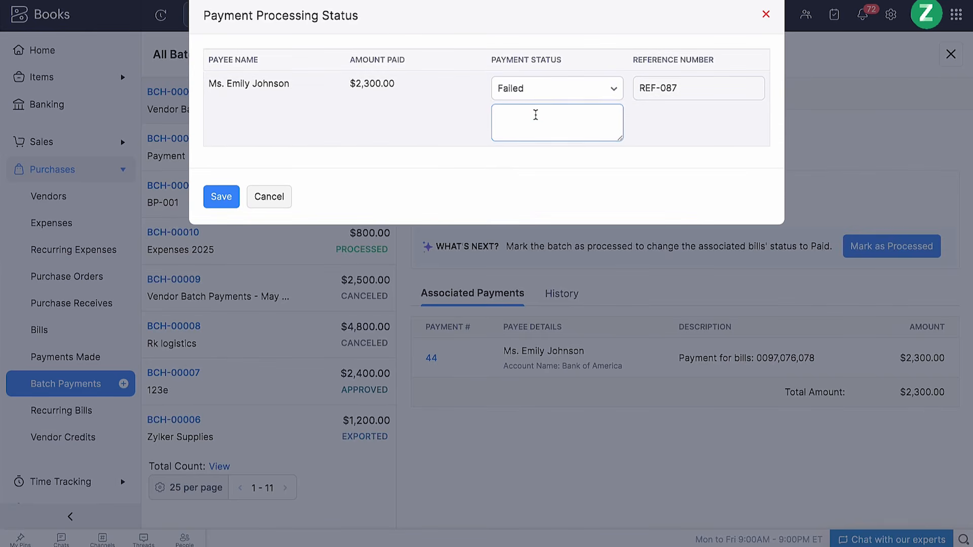
- Set the payment status to Success and save the processing status of the batch
{"action": "left_click", "coordinate": [553, 93]}
{"action": "left_click", "coordinate": [516, 144]}
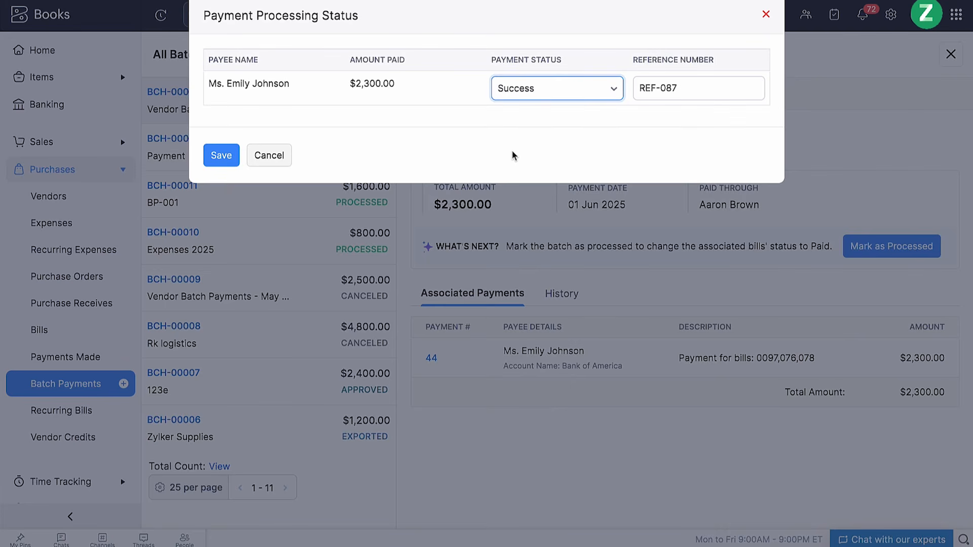
{"action": "left_click", "coordinate": [221, 155]}
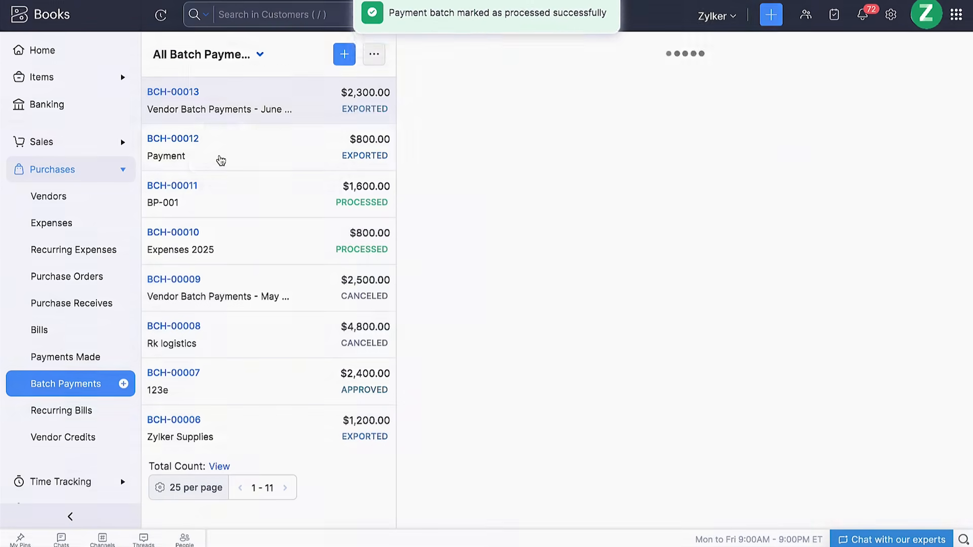